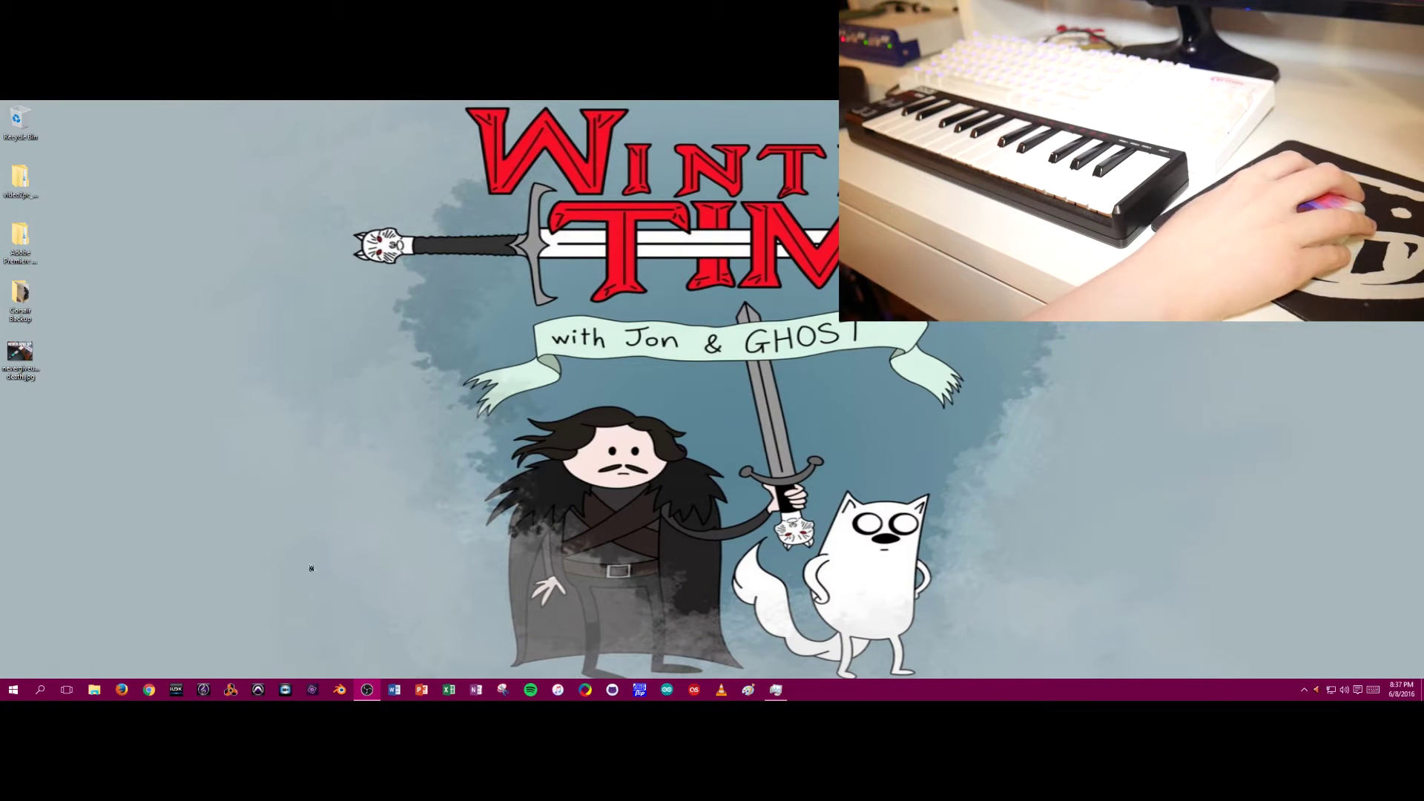
Step: Open Reason and tap in a song tempo of 110 BPM
{"action": "left_click", "coordinate": [232, 691]}
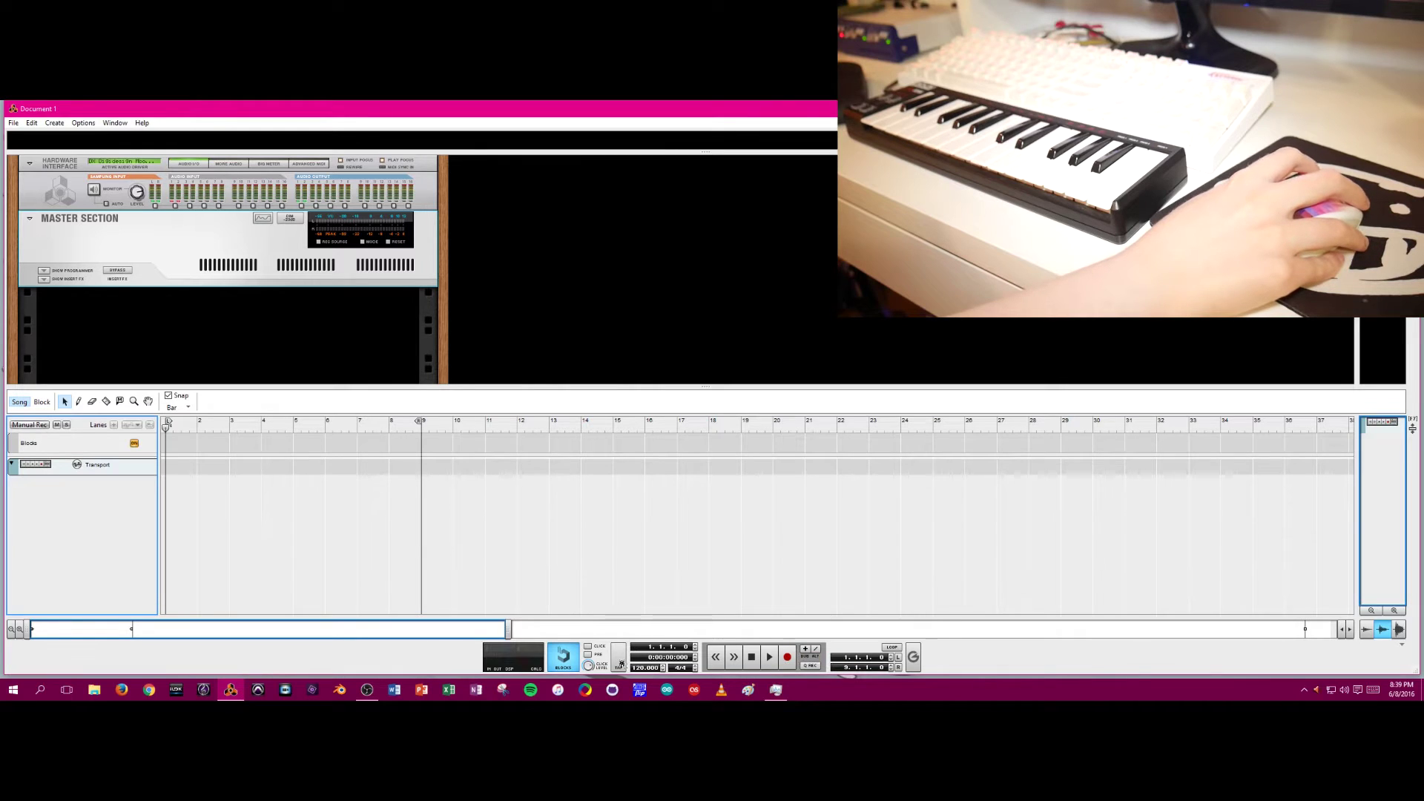
{"action": "left_click", "coordinate": [617, 656]}
{"action": "left_click", "coordinate": [617, 655]}
{"action": "left_click", "coordinate": [617, 656]}
{"action": "left_click", "coordinate": [617, 656]}
{"action": "left_click", "coordinate": [617, 656]}
{"action": "left_click", "coordinate": [617, 656]}
{"action": "left_click", "coordinate": [617, 655]}
{"action": "left_click", "coordinate": [617, 655]}
{"action": "key", "text": "t"}
{"action": "key", "text": "t"}
{"action": "key", "text": "t"}
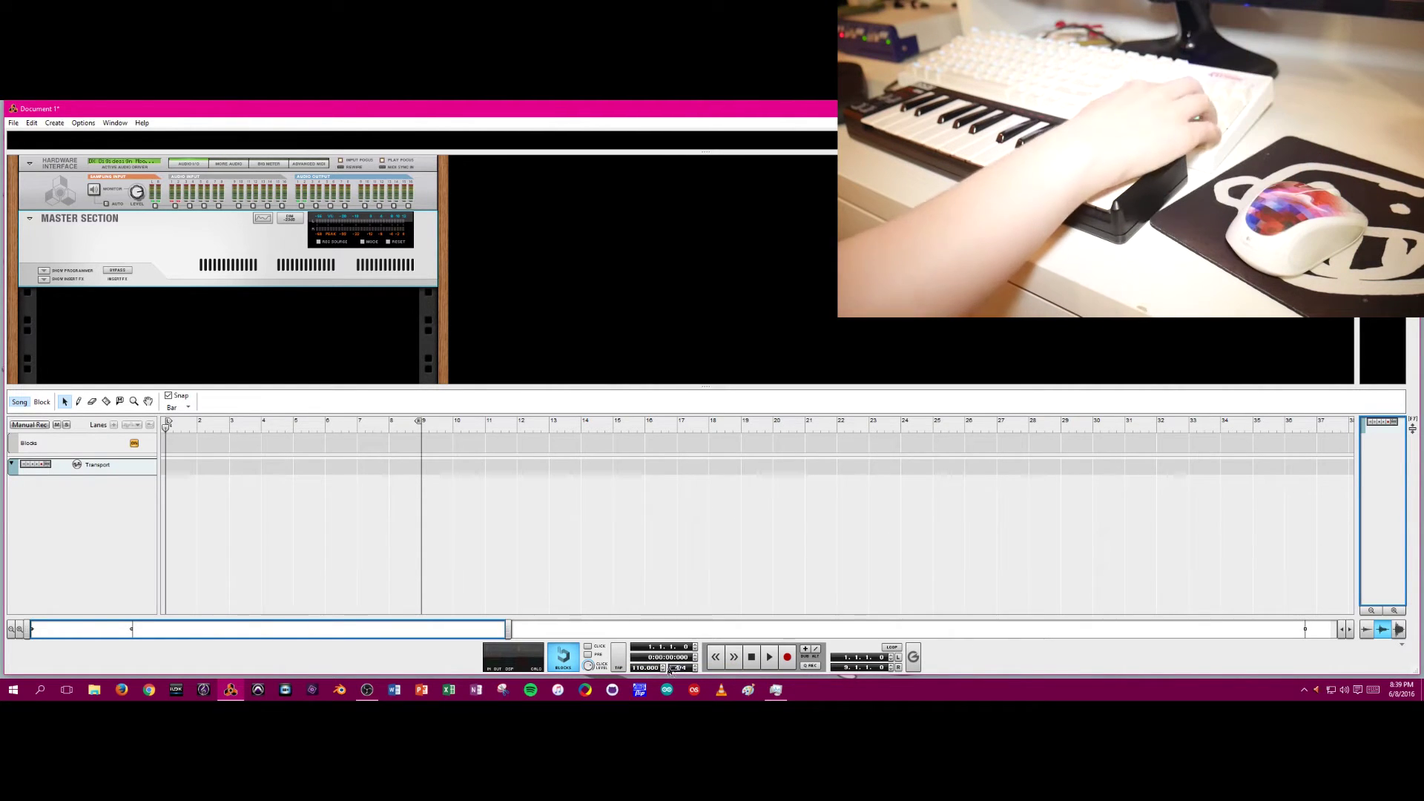
Step: Try a different time signature in the transport and return it to 4/4
{"action": "scroll", "coordinate": [678, 669], "scroll_direction": "up", "scroll_amount": 1}
{"action": "key", "text": "ctrl+z"}
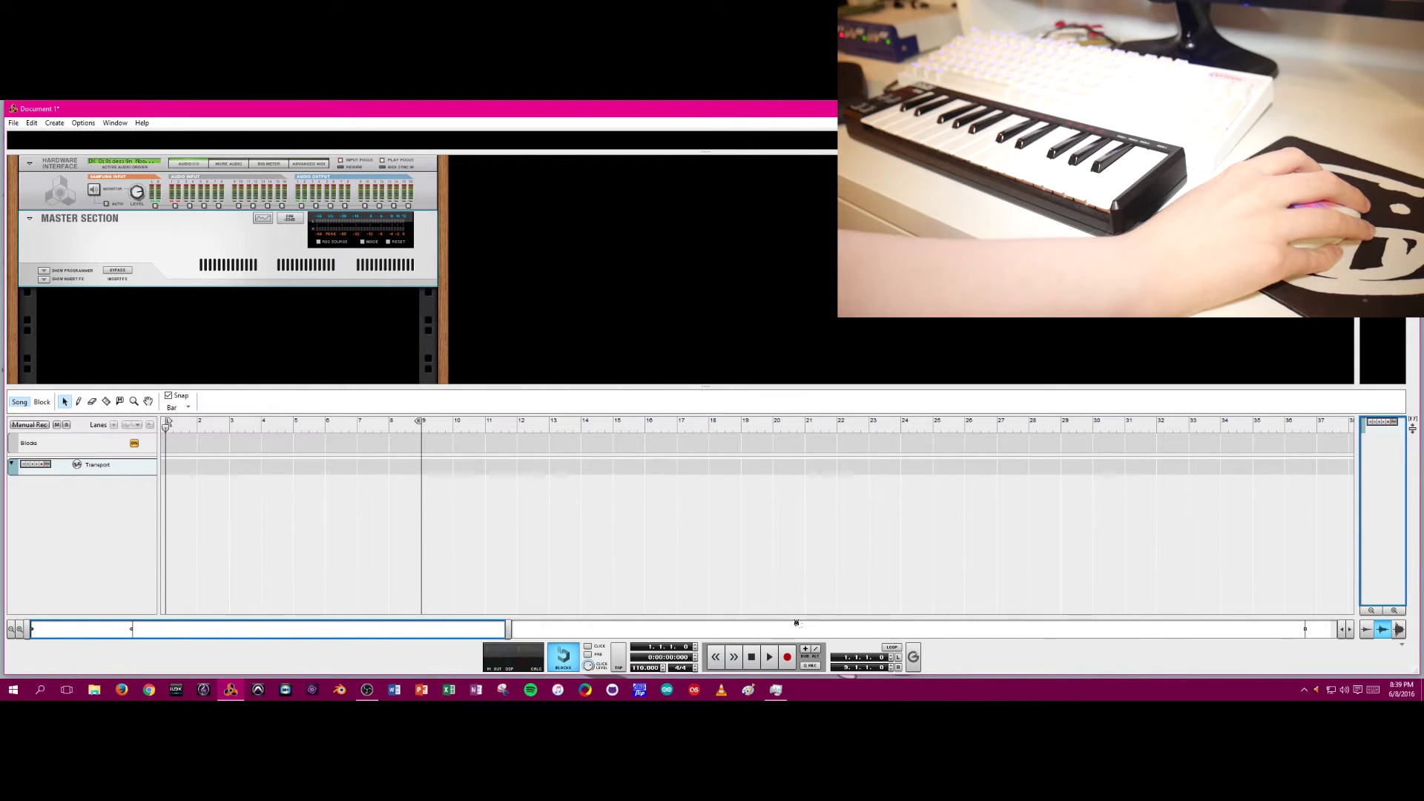
{"action": "left_click", "coordinate": [14, 123]}
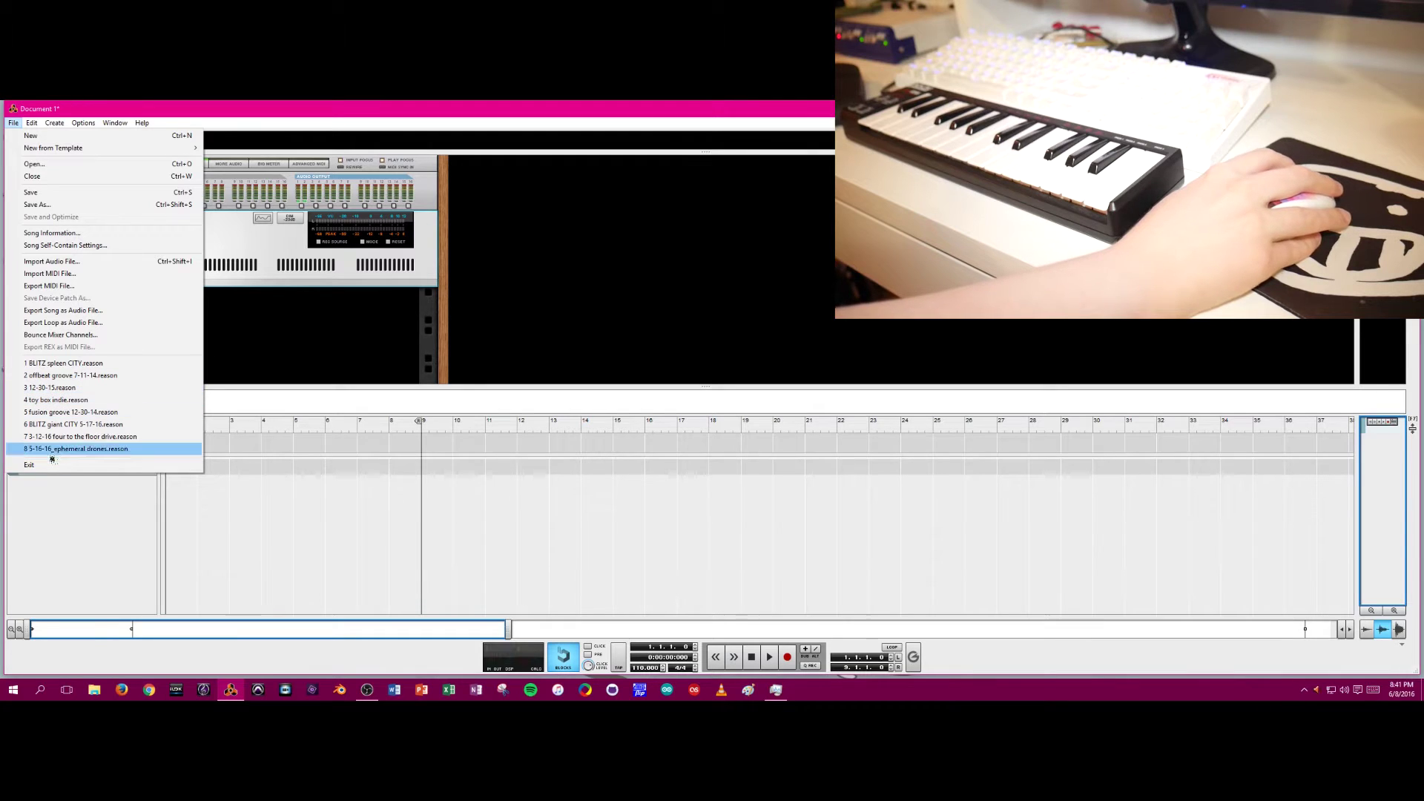
{"action": "left_click", "coordinate": [96, 540]}
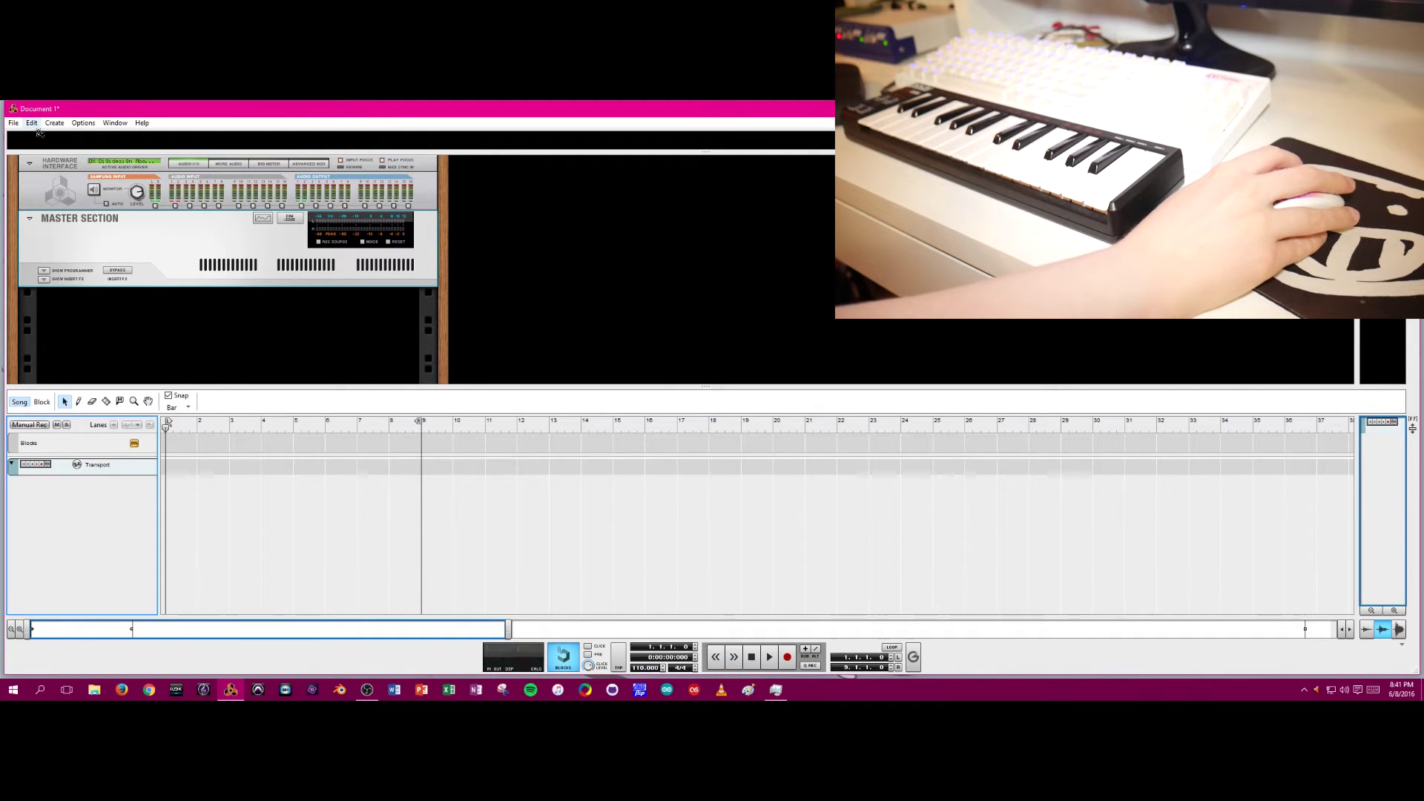
{"action": "left_click", "coordinate": [32, 123]}
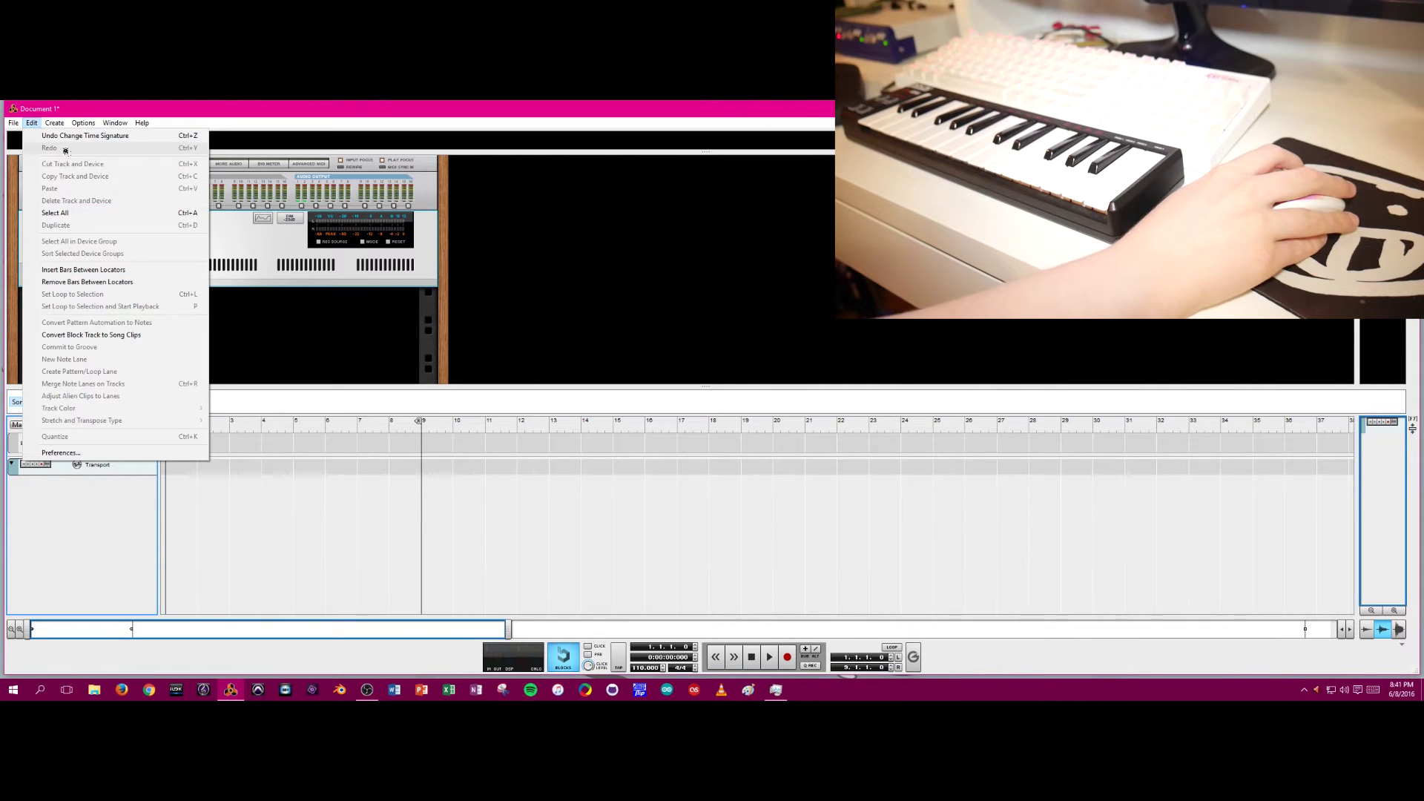
{"action": "left_click", "coordinate": [62, 124]}
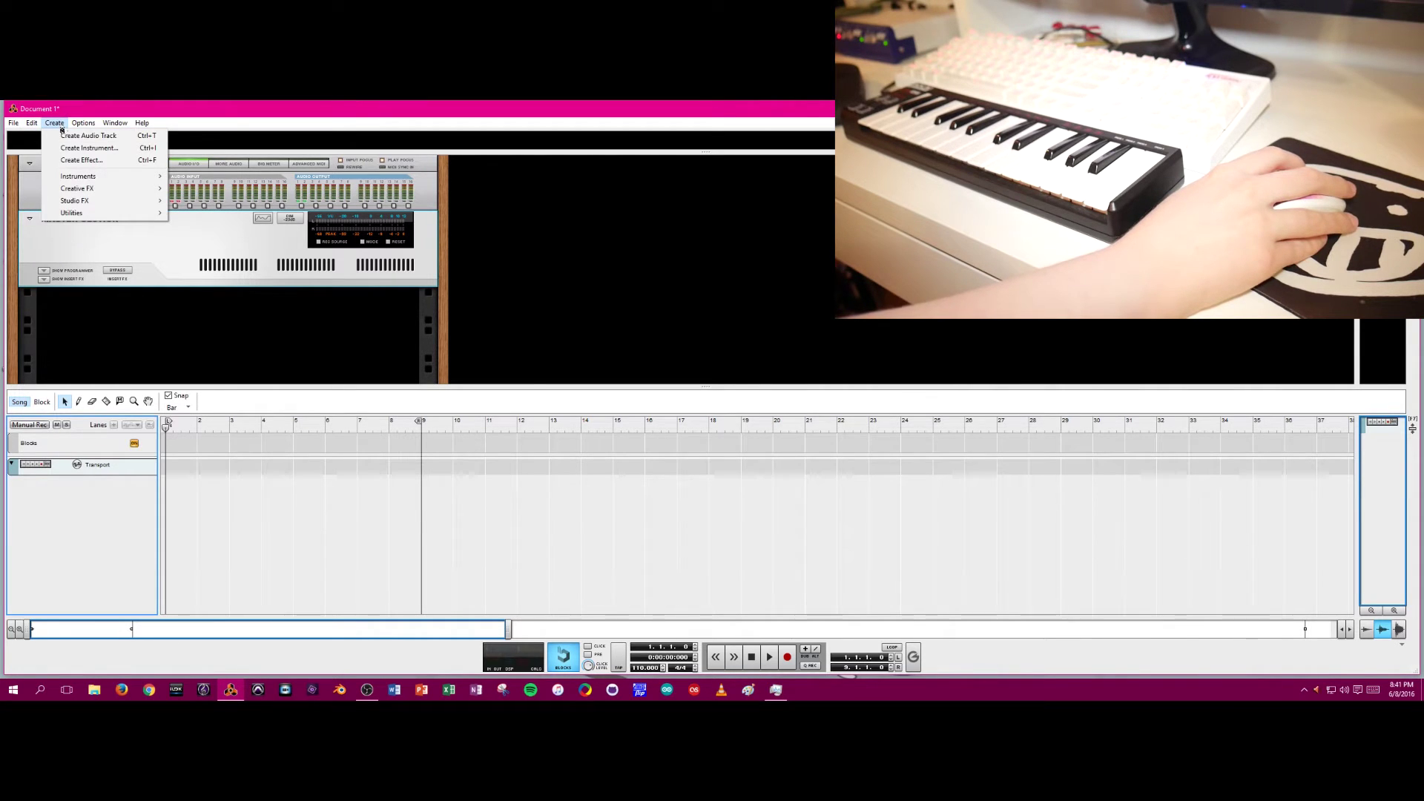
{"action": "mouse_move", "coordinate": [123, 180]}
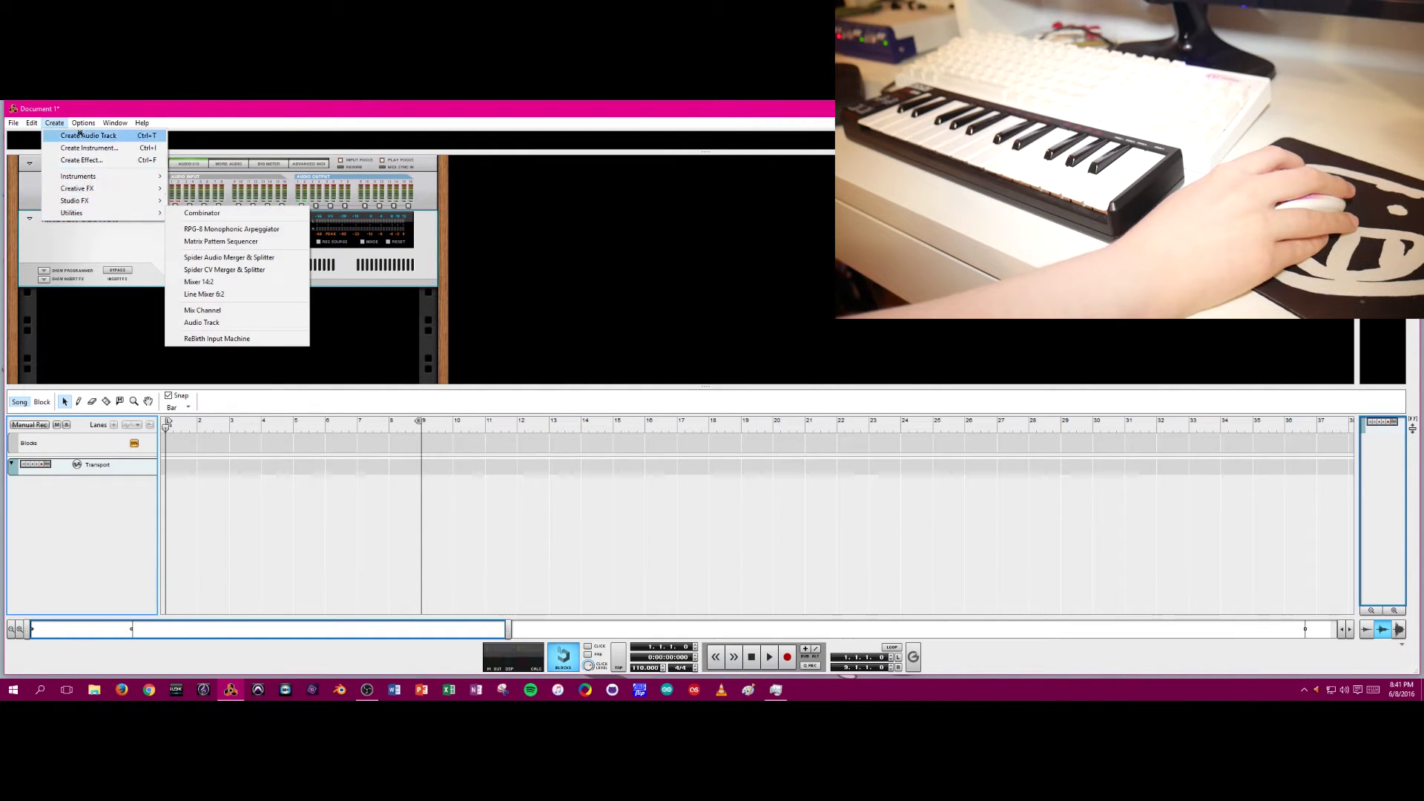
Step: View the rack, the sequencer and the main mixer one at a time, each filling the window
{"action": "mouse_move", "coordinate": [79, 125]}
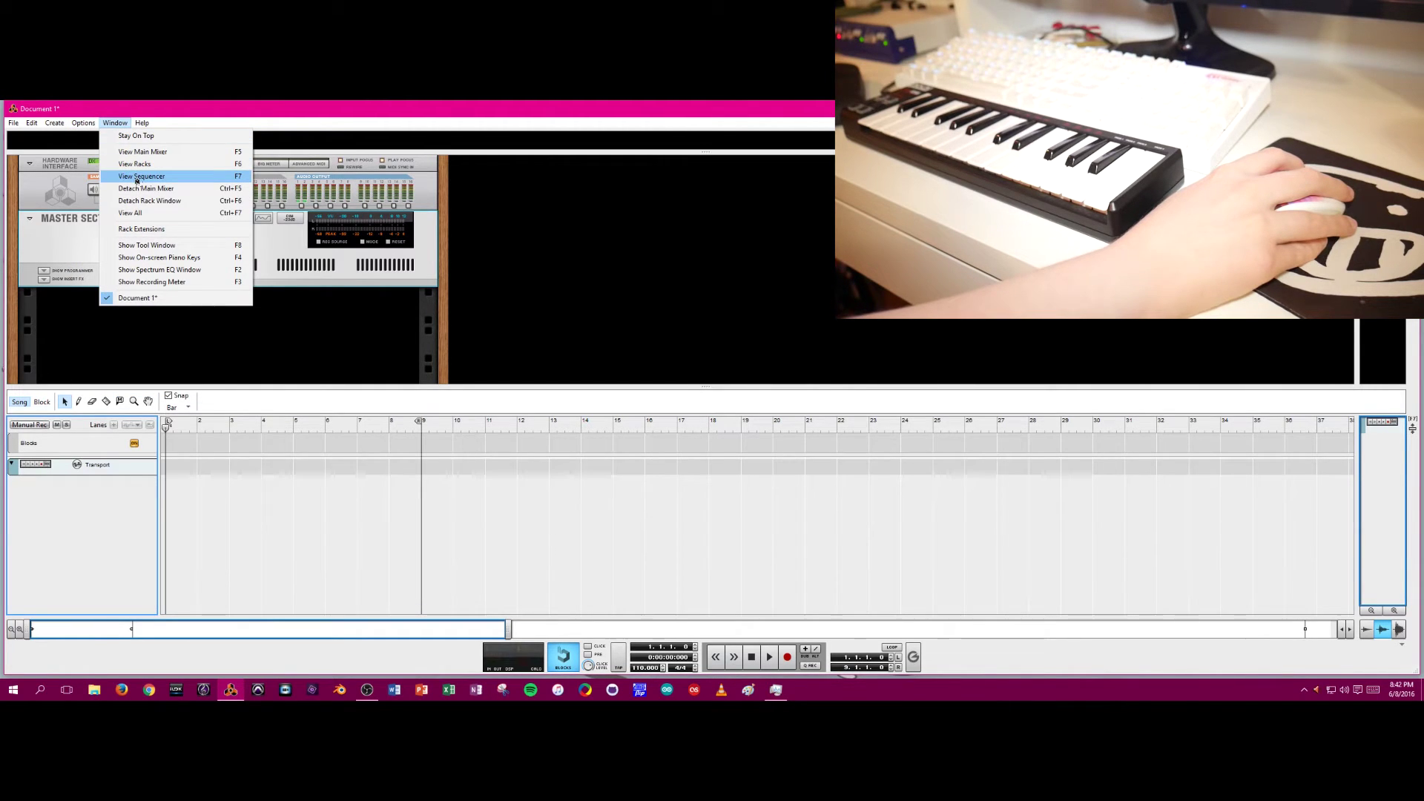
{"action": "left_click", "coordinate": [140, 164]}
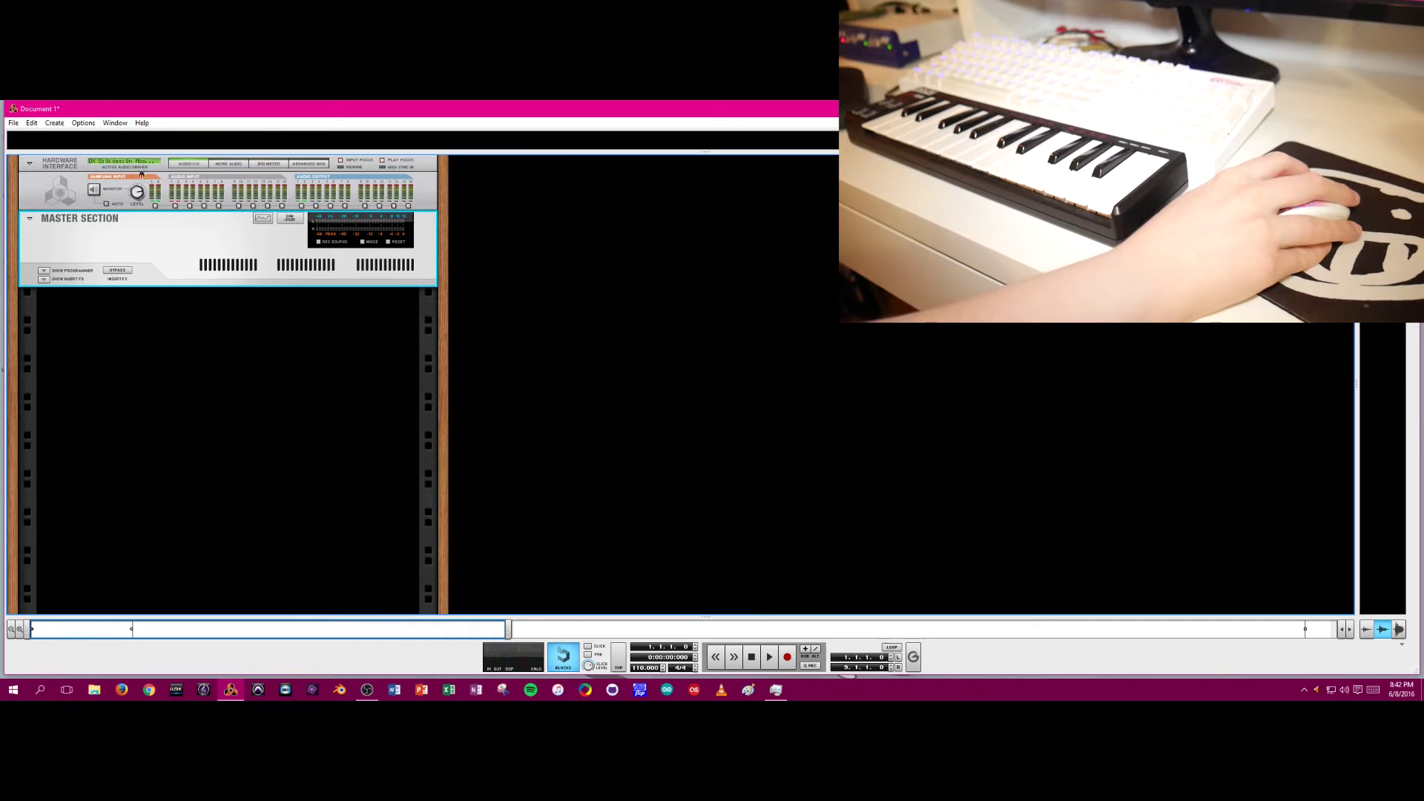
{"action": "left_click", "coordinate": [115, 123]}
{"action": "left_click", "coordinate": [143, 176]}
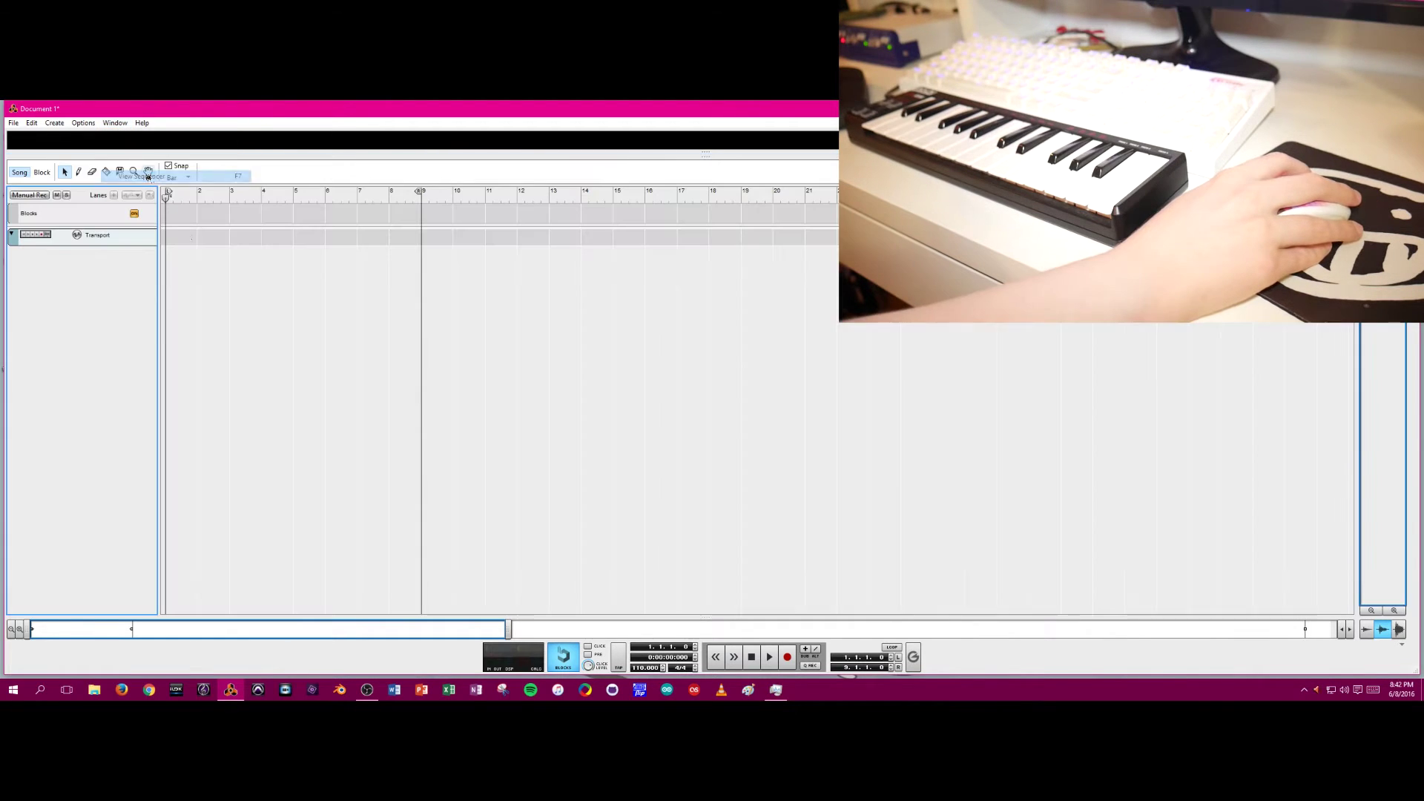
{"action": "left_click", "coordinate": [115, 123]}
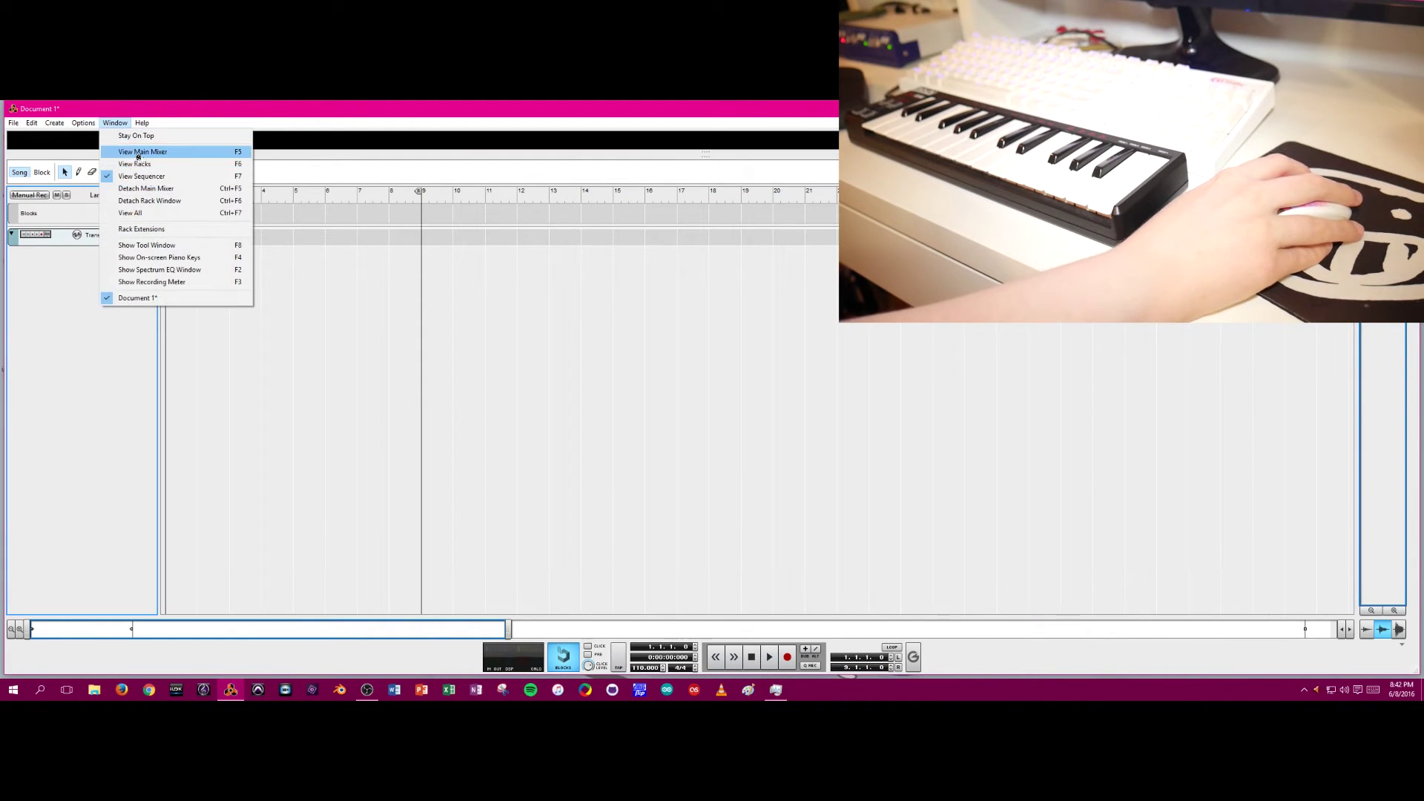
{"action": "left_click", "coordinate": [135, 165]}
Step: Show all work areas together and adjust the divider between the rack and the sequencer
{"action": "left_click", "coordinate": [122, 125]}
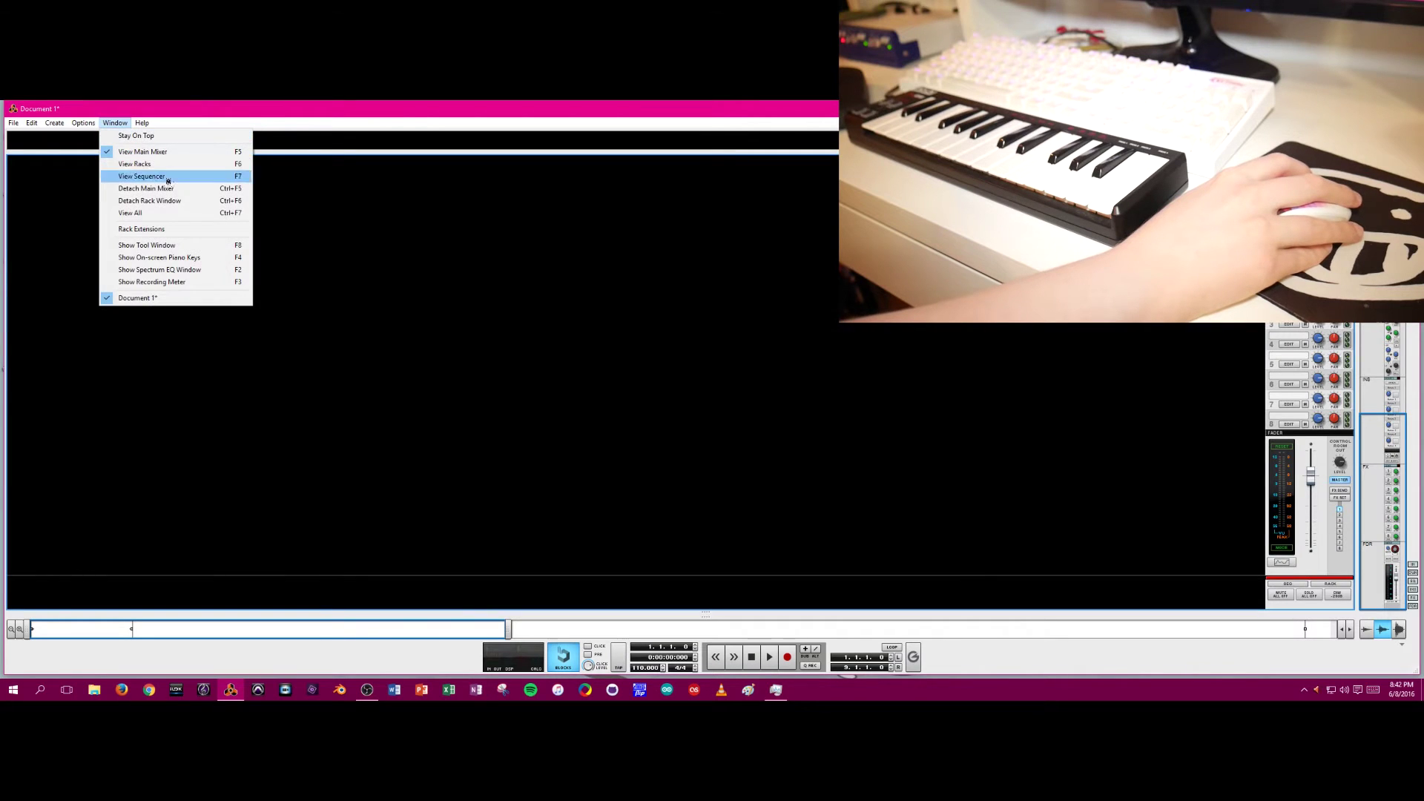
{"action": "left_click", "coordinate": [141, 213]}
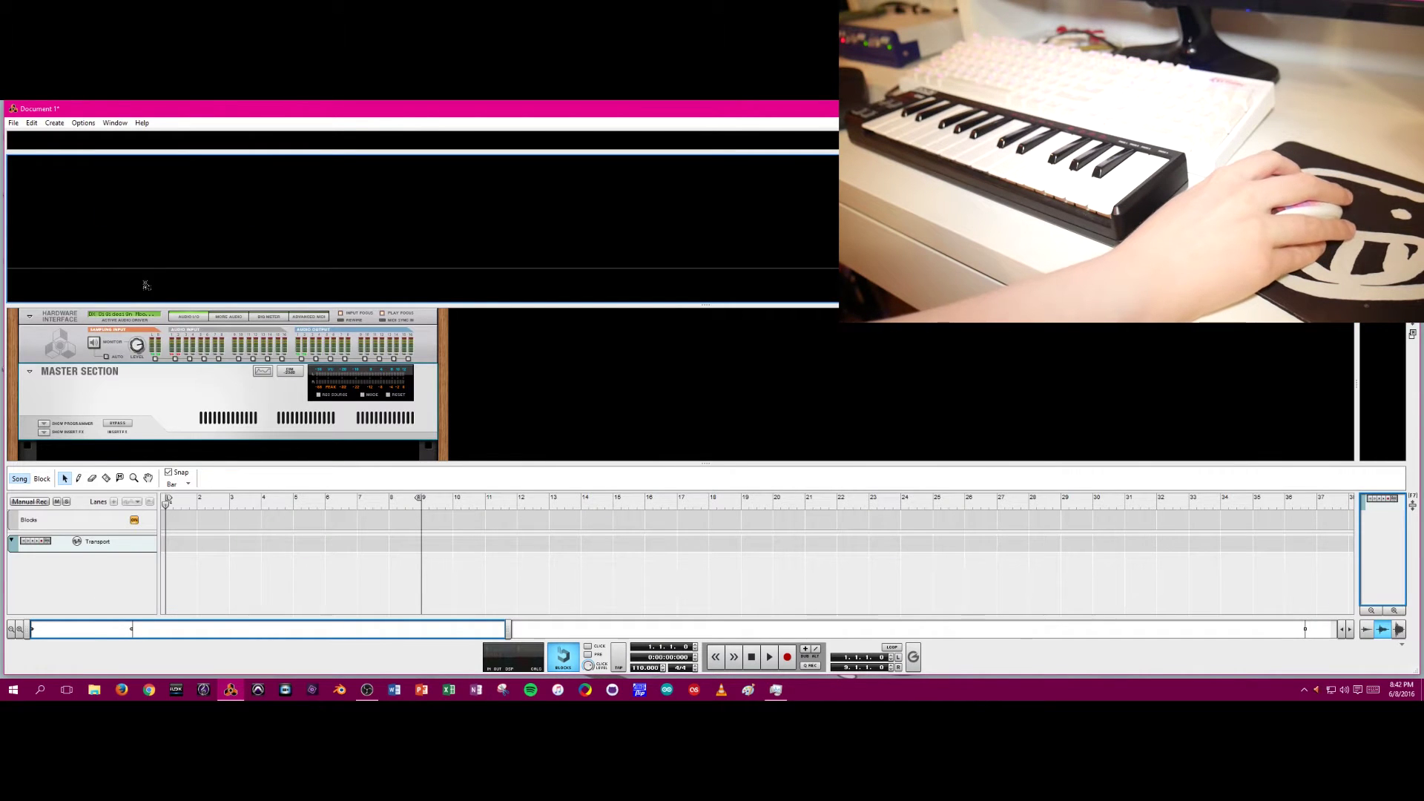
{"action": "left_click_drag", "start_coordinate": [597, 464], "coordinate": [594, 432]}
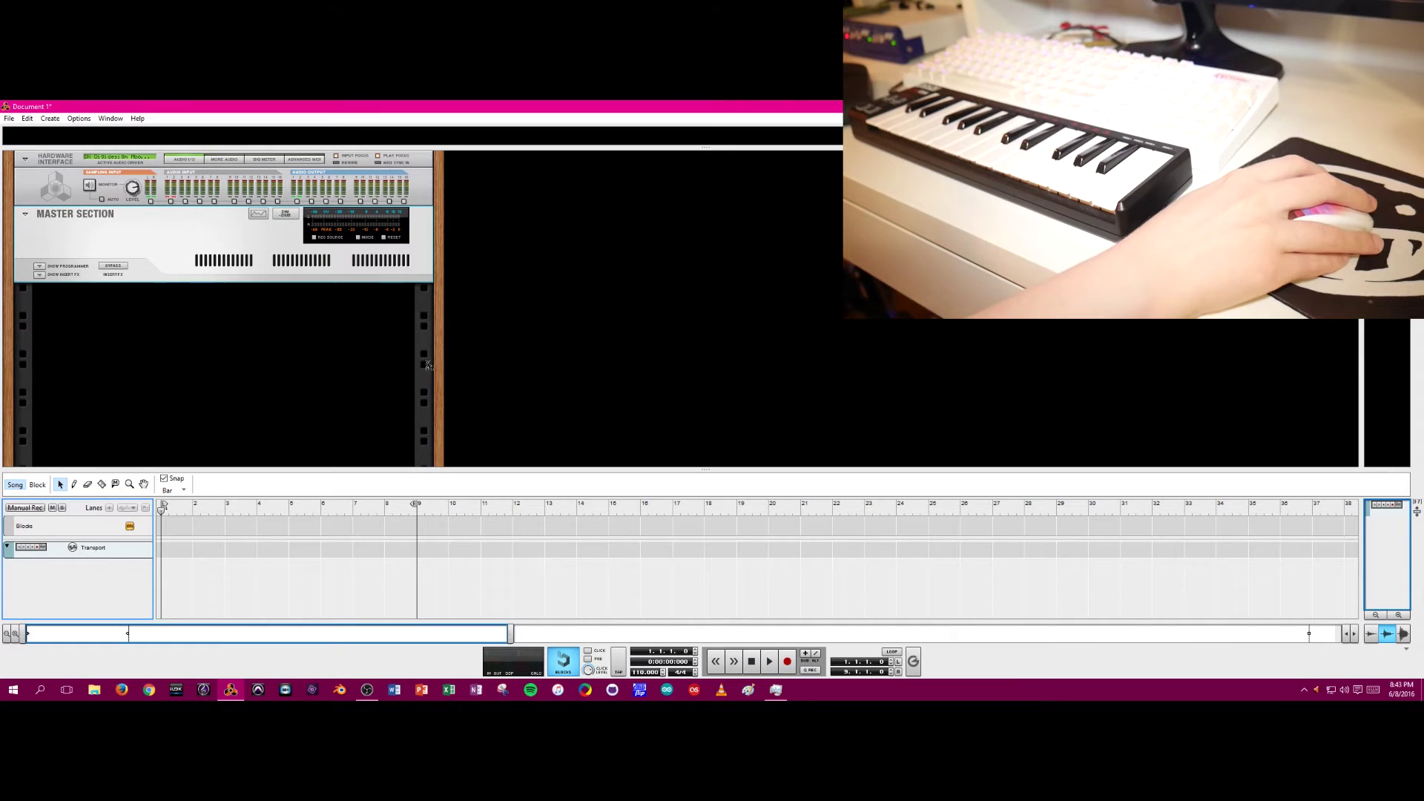
Step: Examine the mouse knob range choices and cable clutter settings in the General preferences, and close the preferences
{"action": "left_click", "coordinate": [36, 121]}
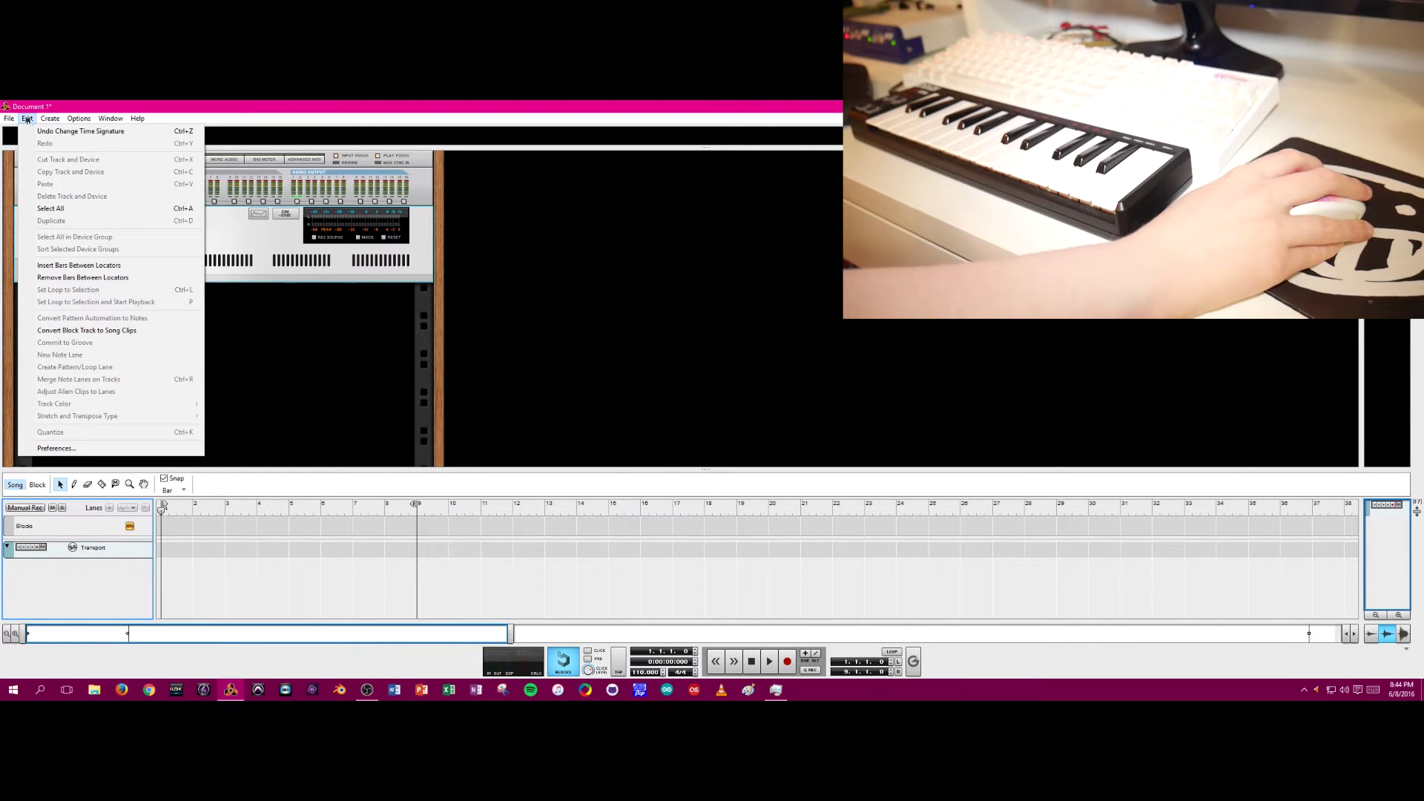
{"action": "mouse_move", "coordinate": [16, 123]}
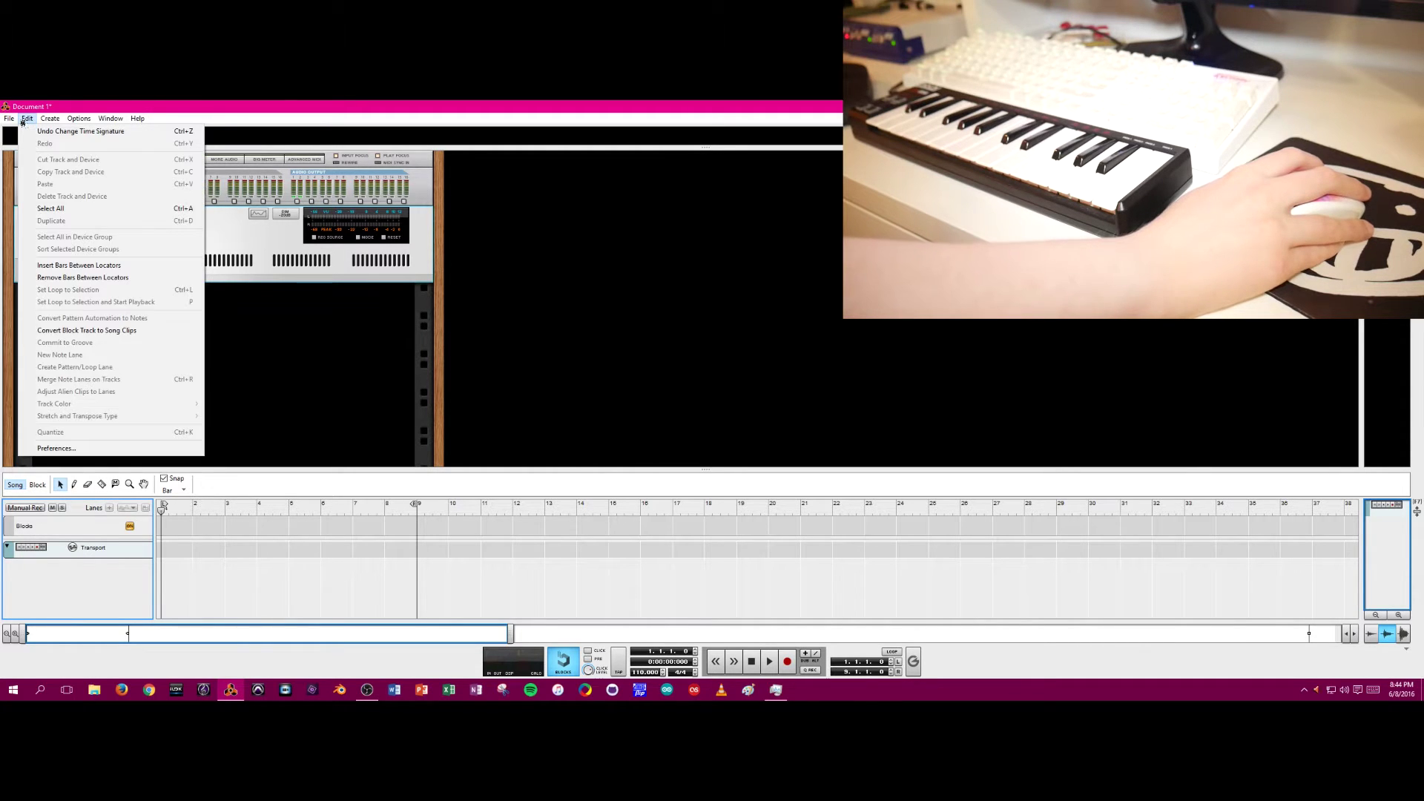
{"action": "left_click", "coordinate": [56, 448]}
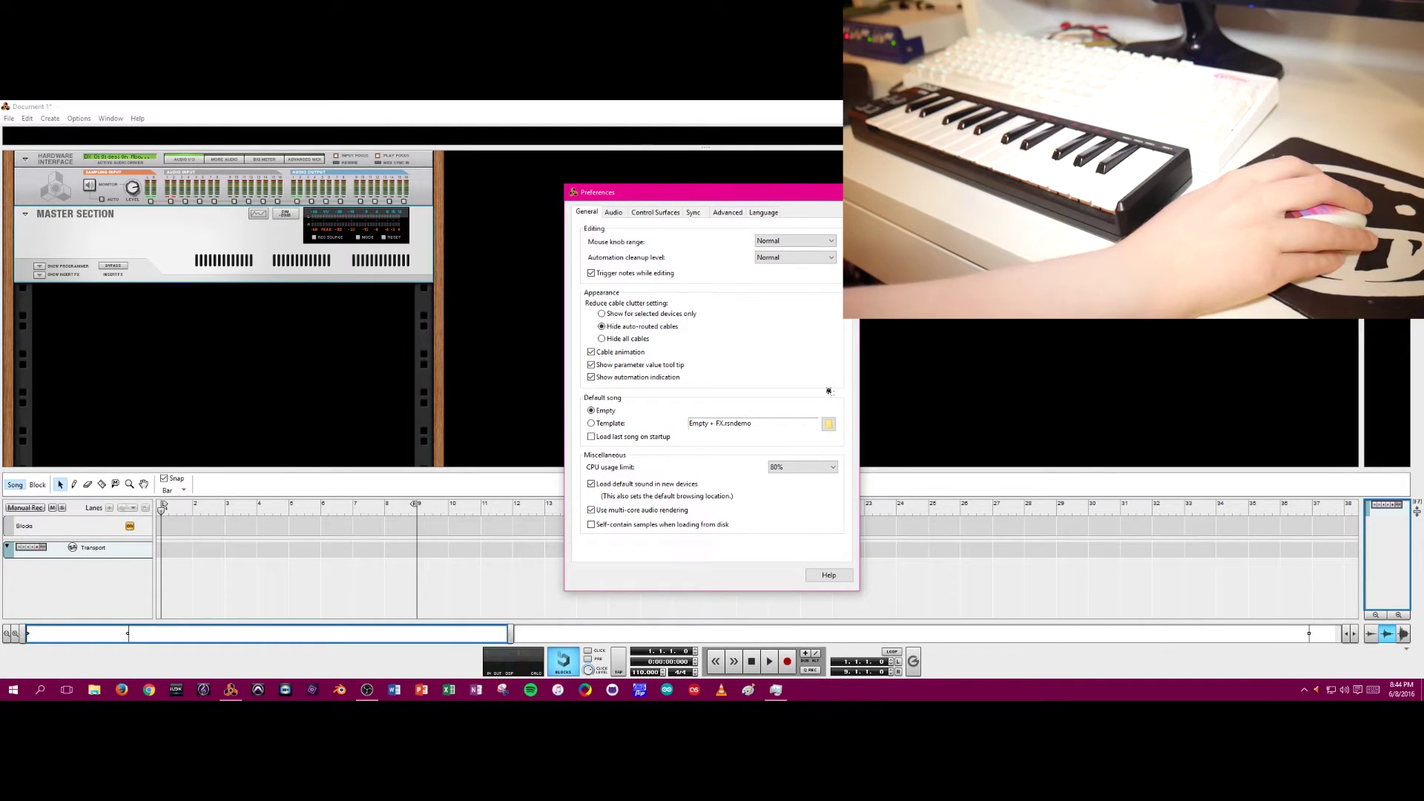
{"action": "left_click", "coordinate": [798, 242]}
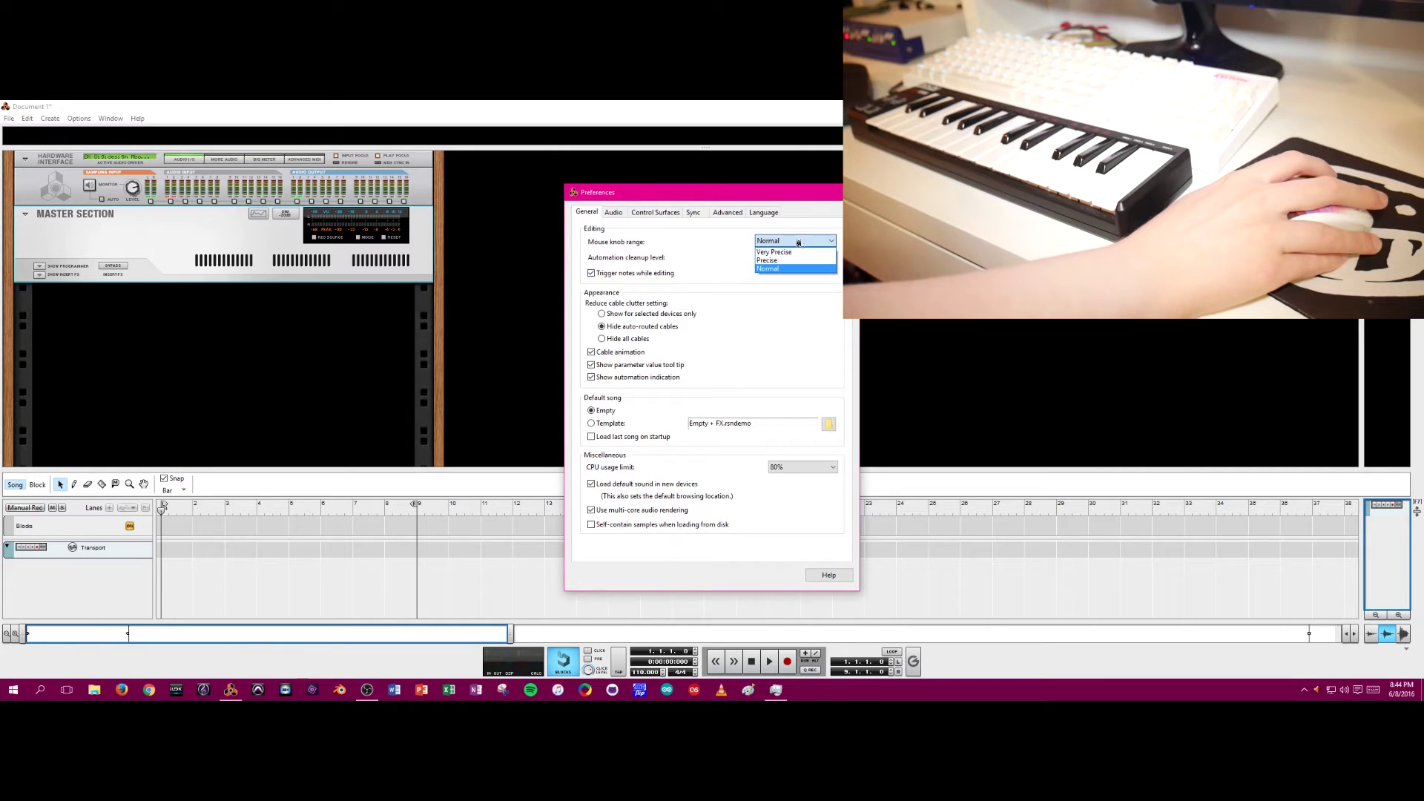
{"action": "left_click", "coordinate": [815, 218]}
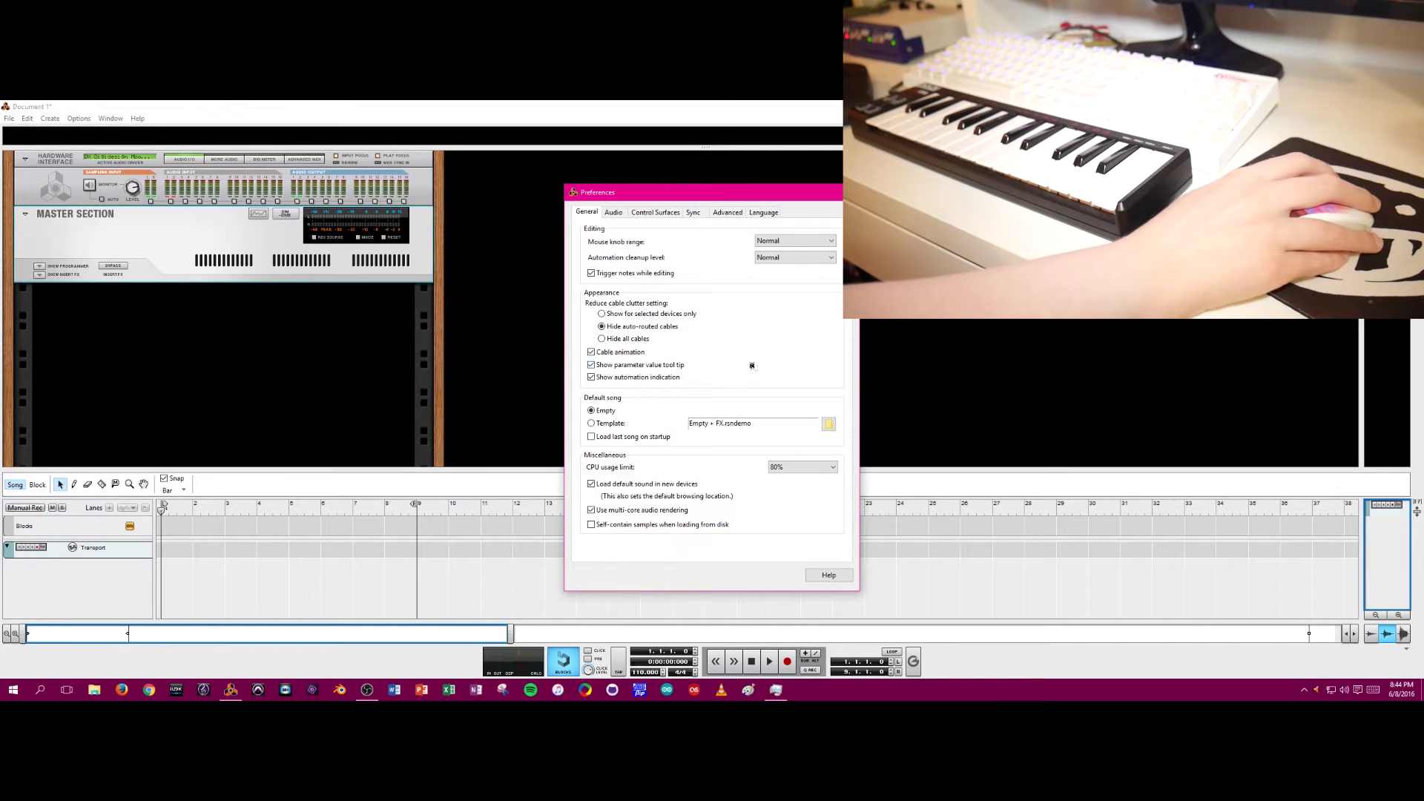
{"action": "left_click", "coordinate": [803, 242]}
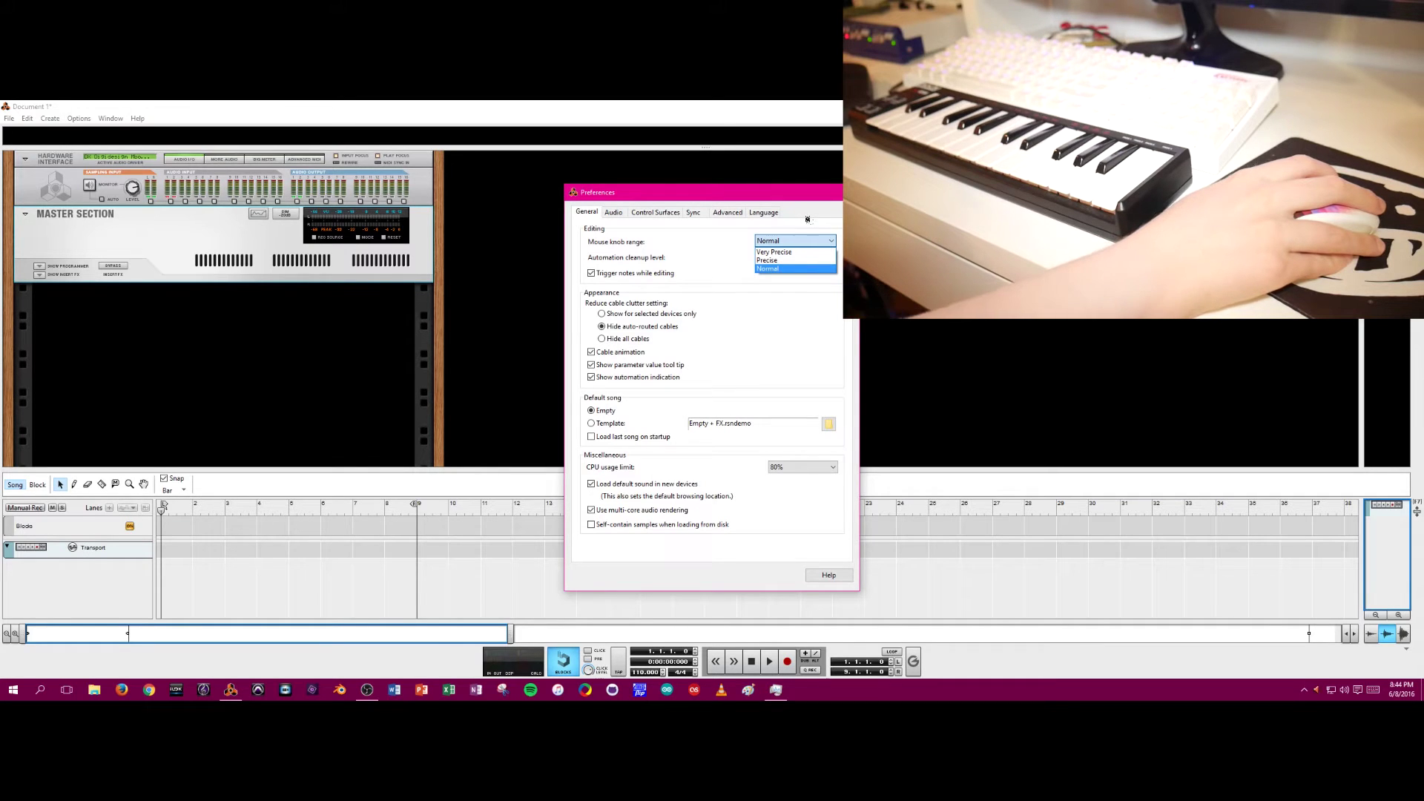
{"action": "left_click", "coordinate": [804, 233]}
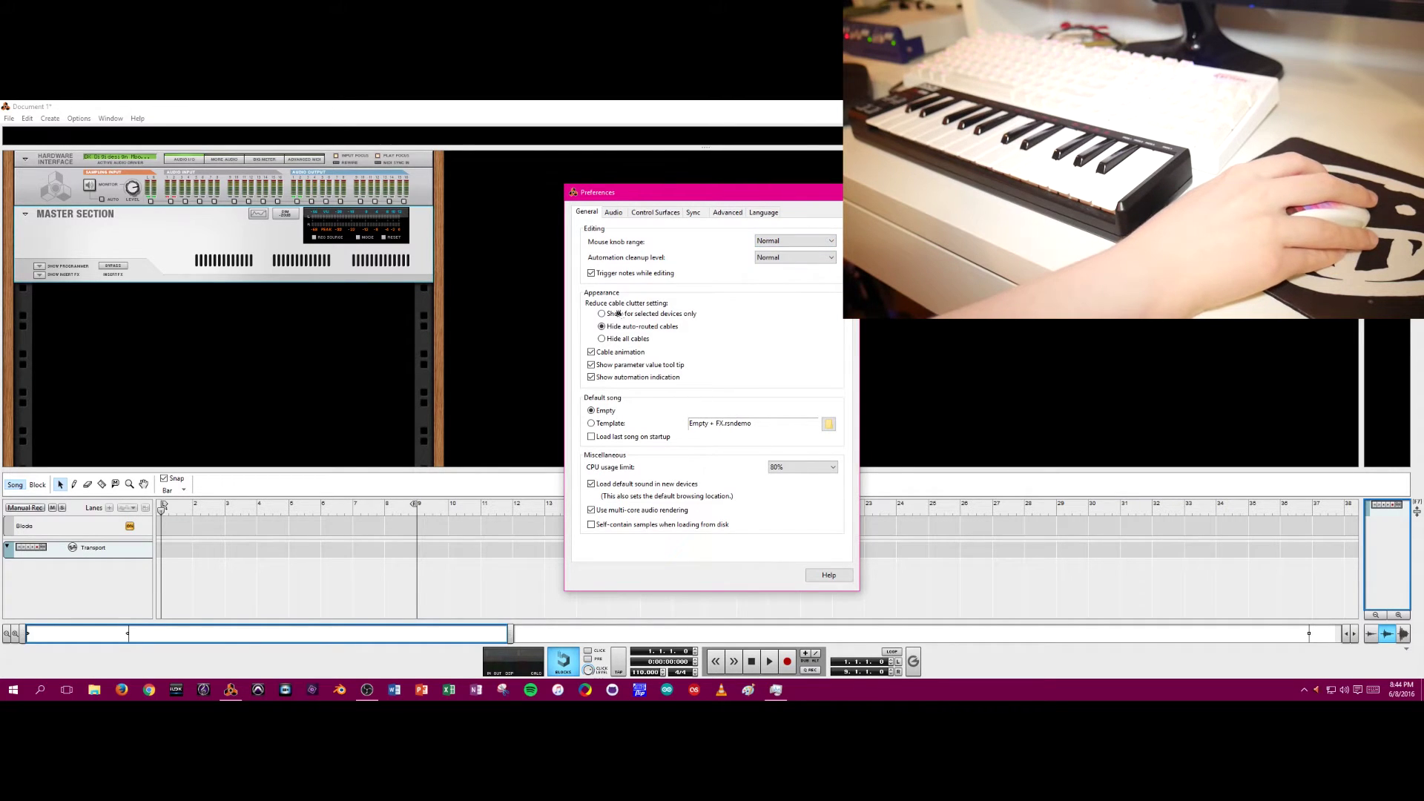
{"action": "key", "text": "Escape"}
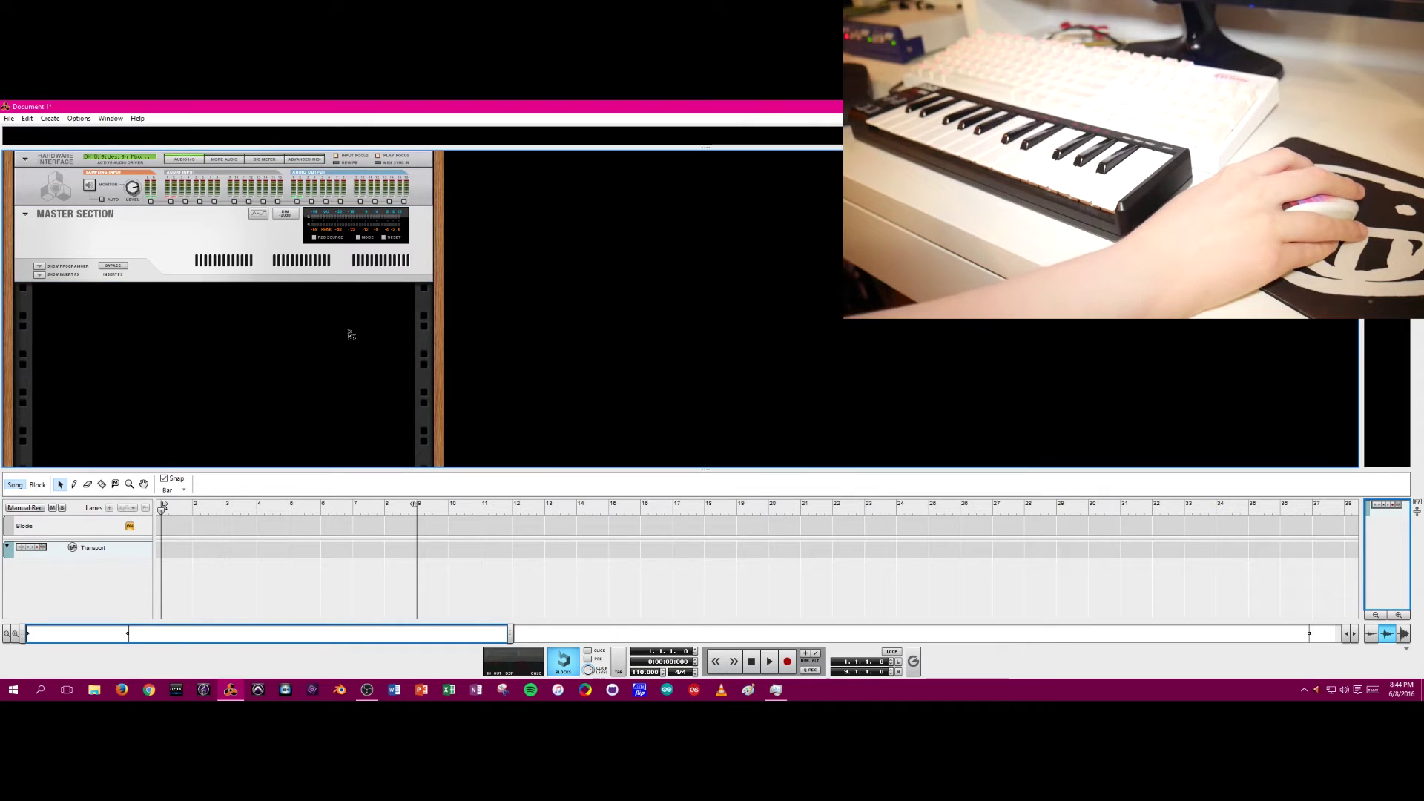
Step: Show the rear of the rack and try pulling the two Master Out cables off the Master Section, undoing the last cable change
{"action": "key", "text": "Tab"}
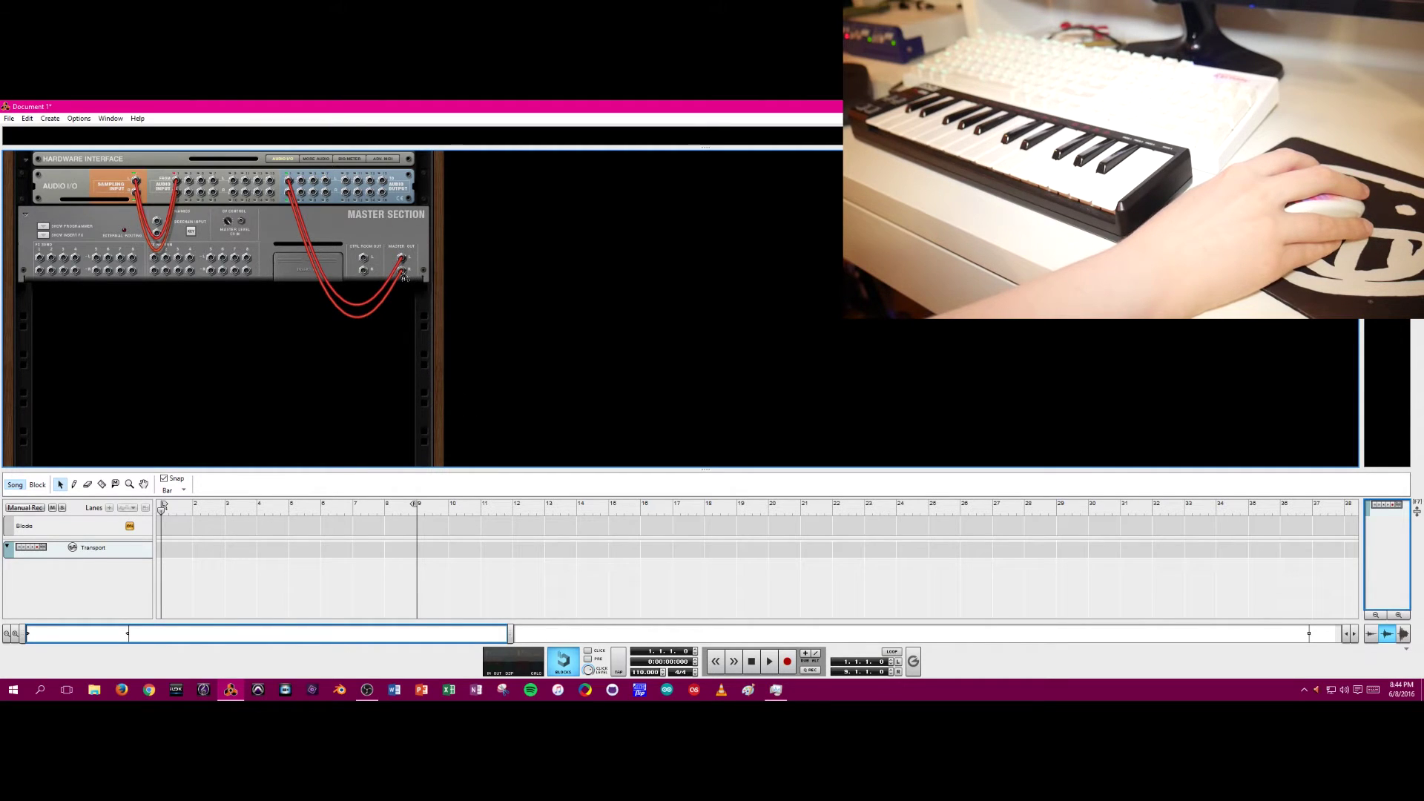
{"action": "left_click_drag", "start_coordinate": [403, 274], "coordinate": [400, 323]}
{"action": "left_click_drag", "start_coordinate": [401, 260], "coordinate": [394, 315]}
{"action": "key", "text": "ctrl+z"}
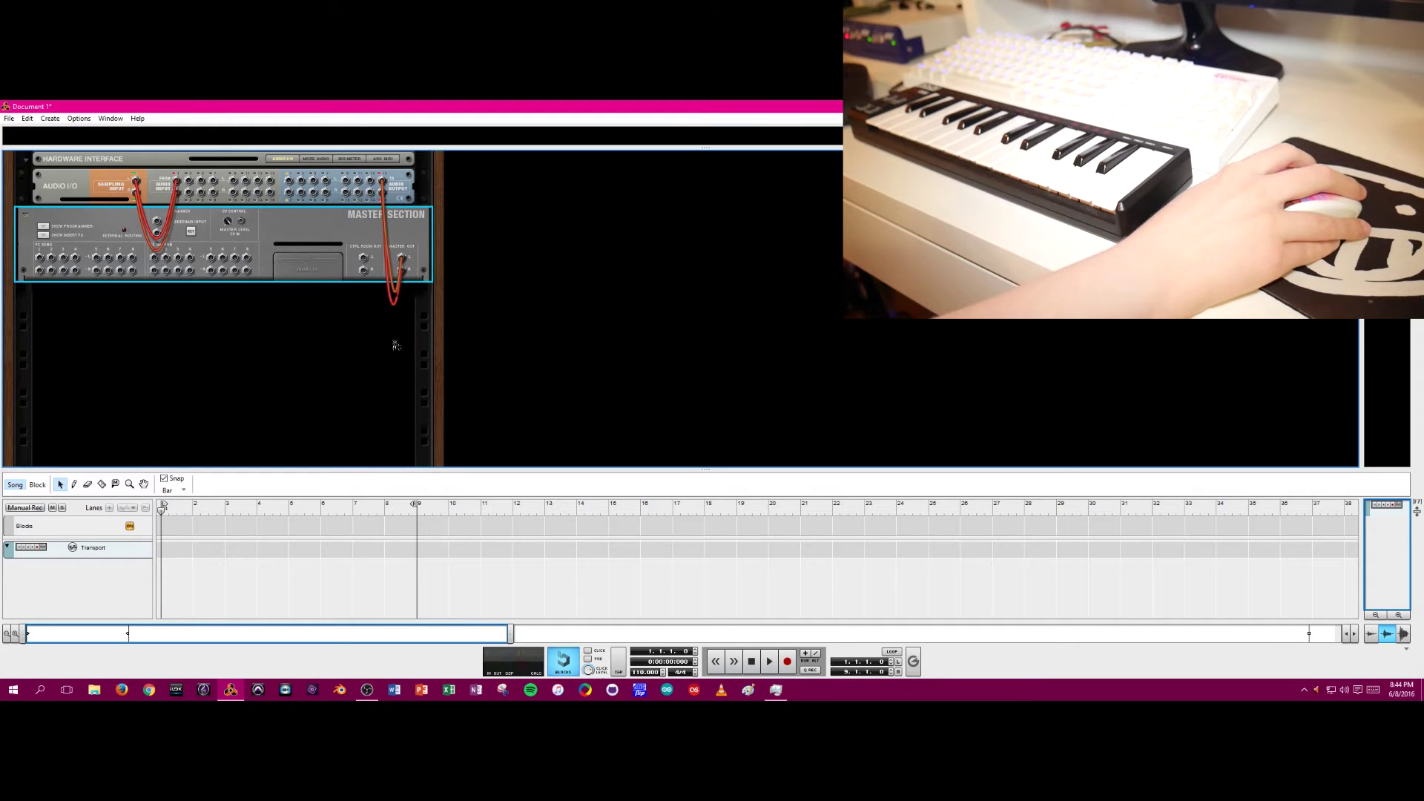
Step: Reroute both Master Out cables to the first pair of audio outputs and return to the front of the rack
{"action": "left_click_drag", "start_coordinate": [379, 185], "coordinate": [291, 188]}
{"action": "left_click_drag", "start_coordinate": [382, 197], "coordinate": [290, 195]}
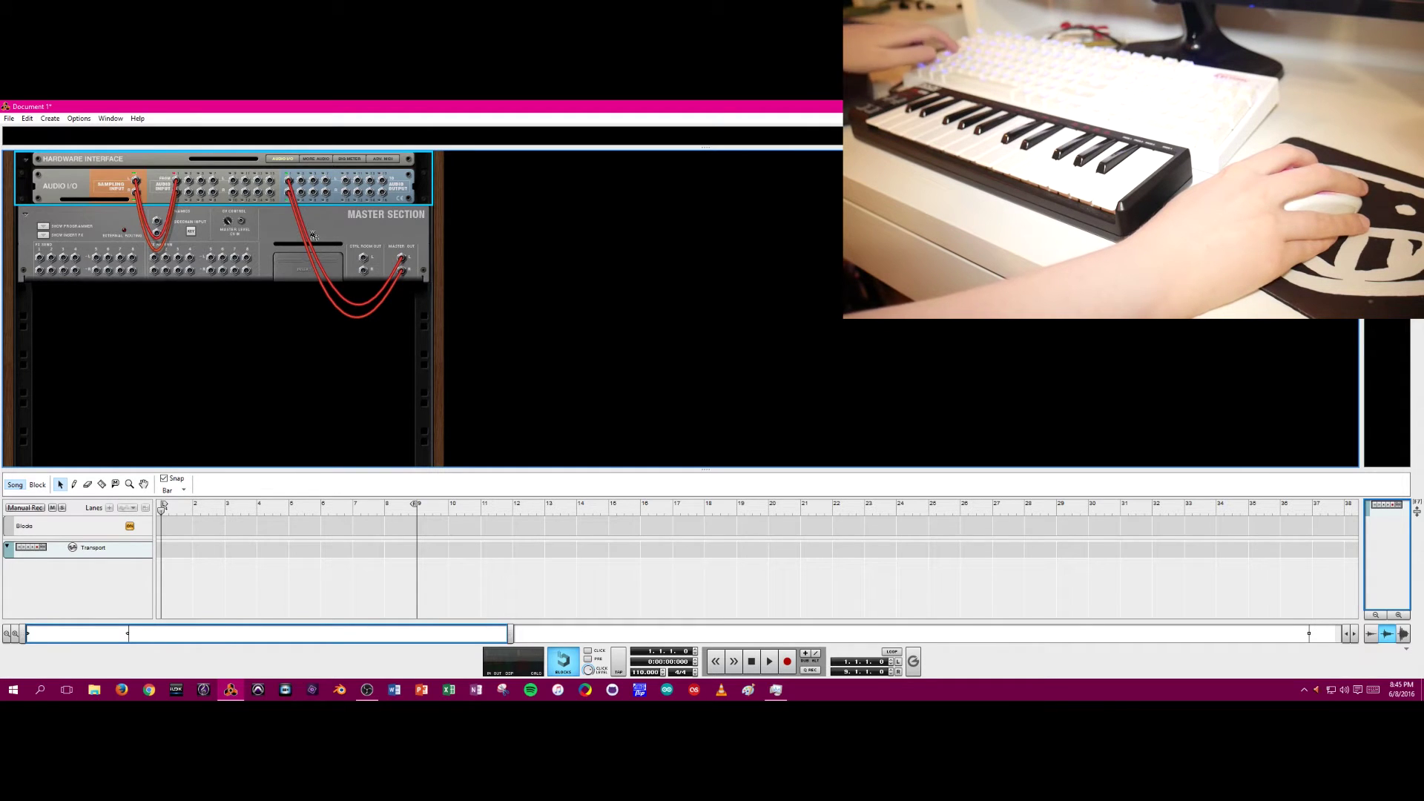
{"action": "key", "text": "Tab"}
{"action": "key", "text": "Tab"}
{"action": "key", "text": "Tab"}
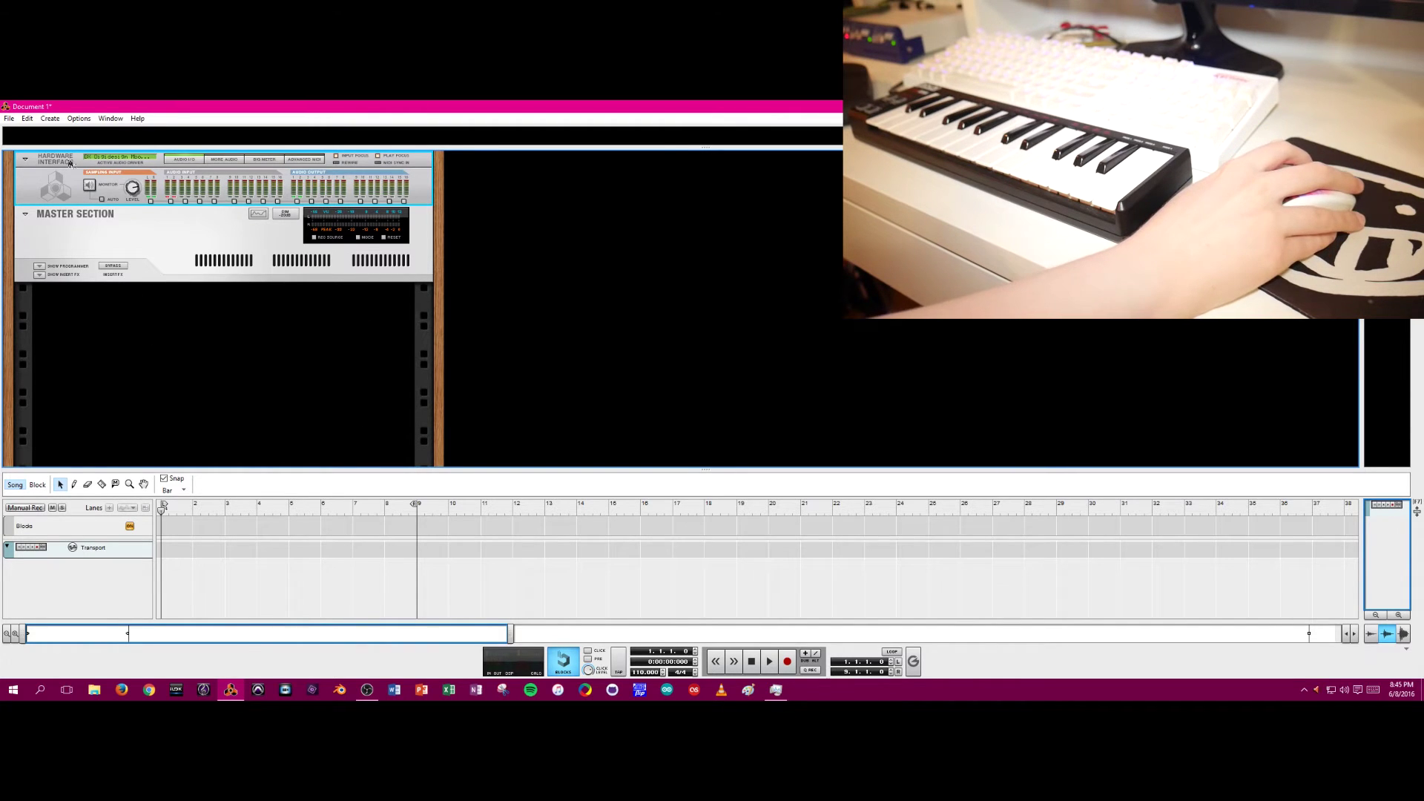
Step: Open the preferences at the CPU usage limit, switch to Task Manager to check the CPU and memory performance, and close it
{"action": "left_click", "coordinate": [27, 118]}
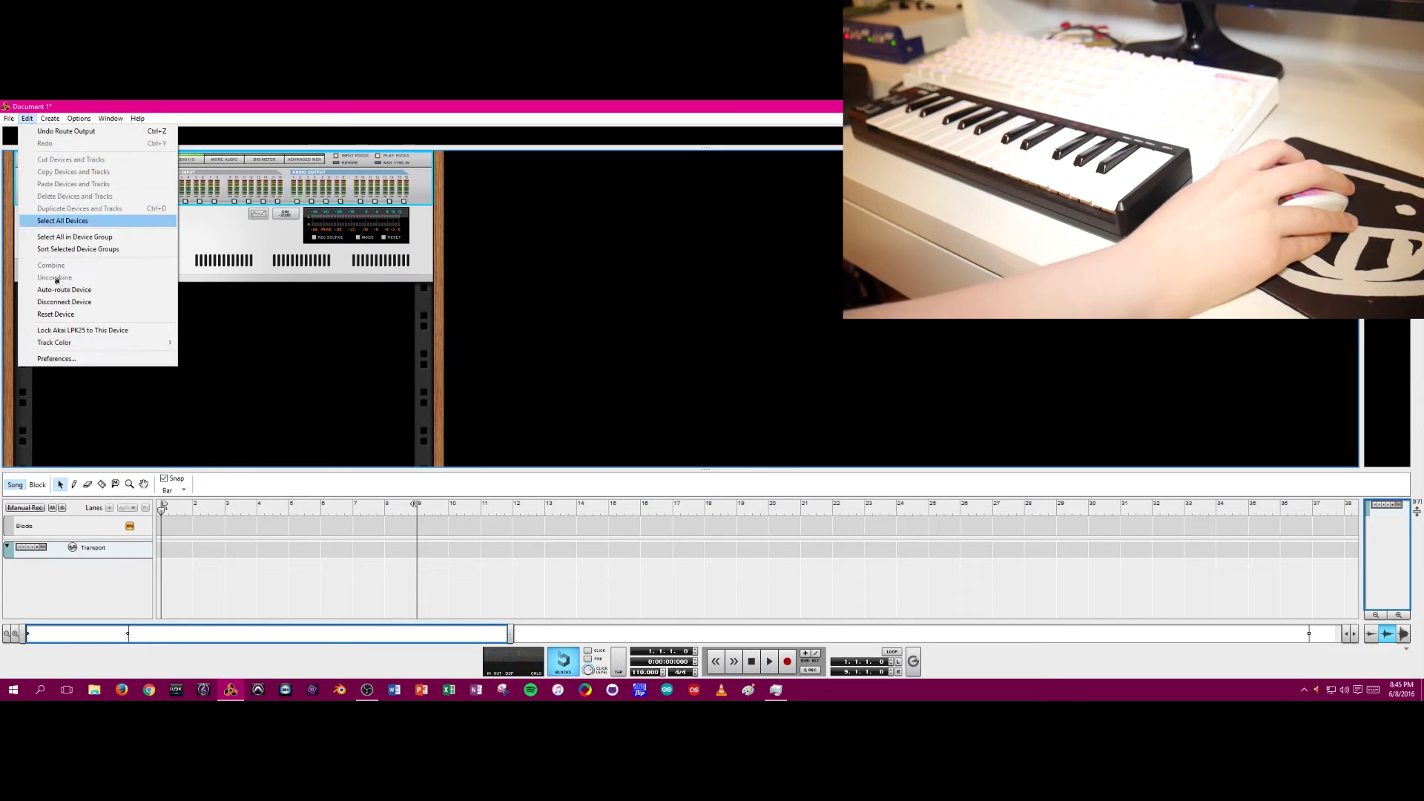
{"action": "left_click", "coordinate": [52, 359]}
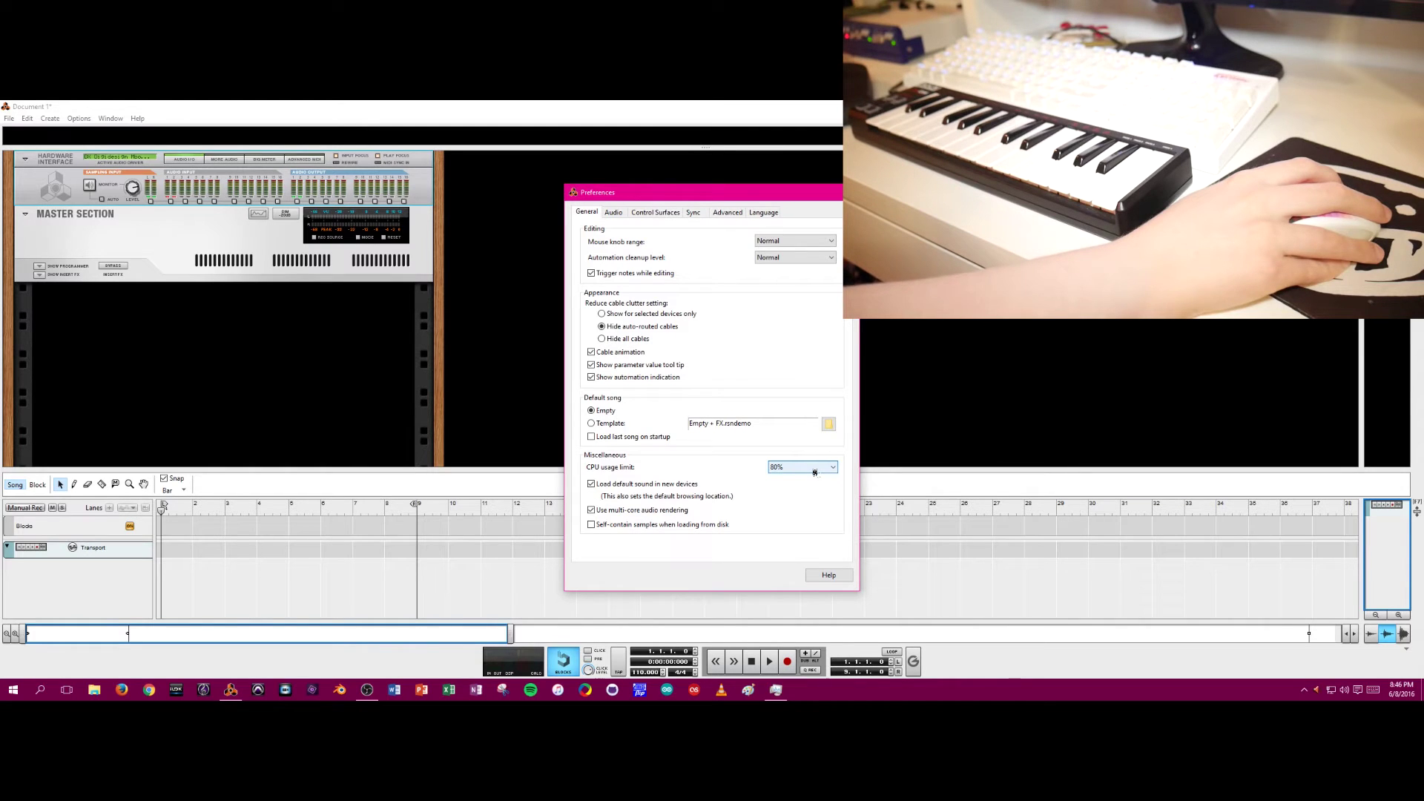
{"action": "left_click", "coordinate": [779, 692]}
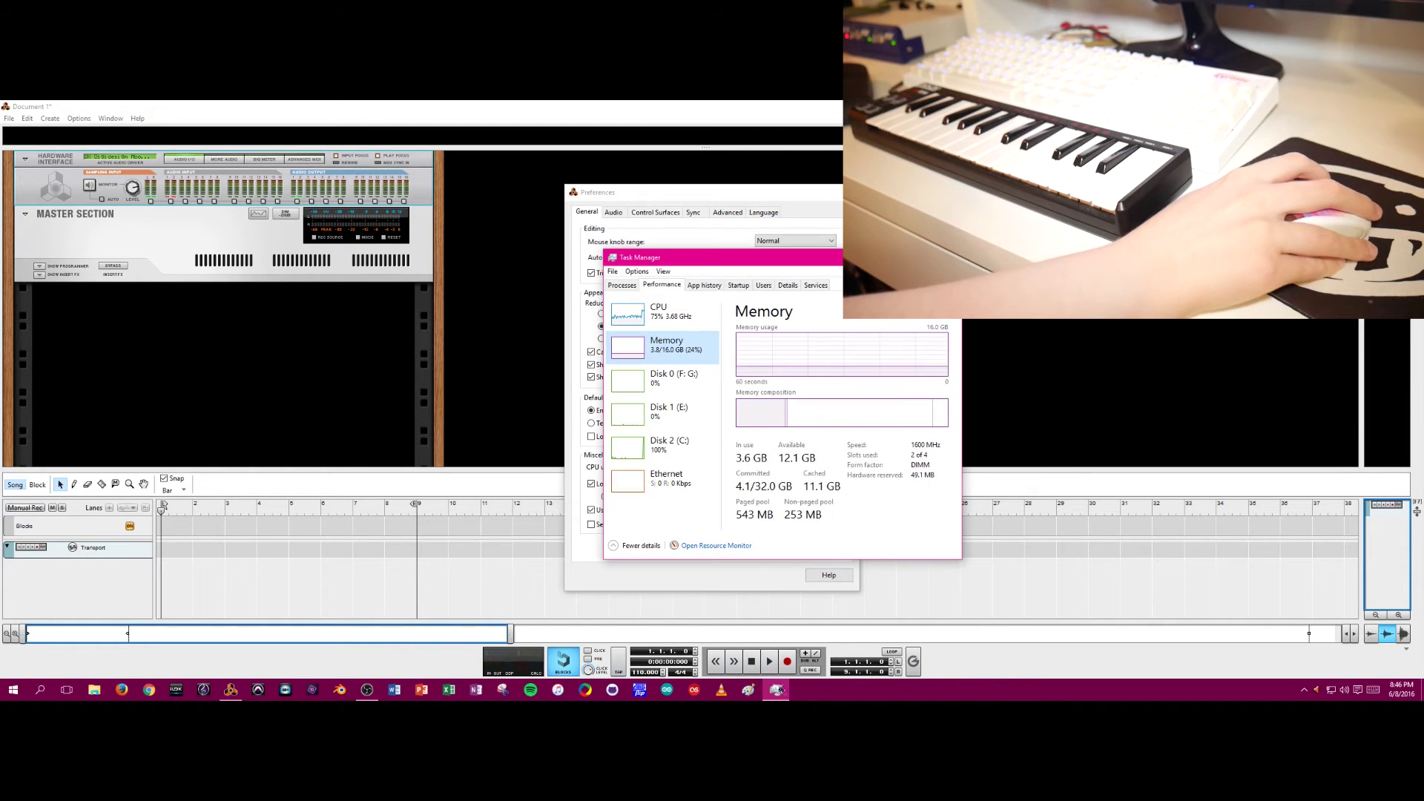
{"action": "left_click", "coordinate": [658, 315]}
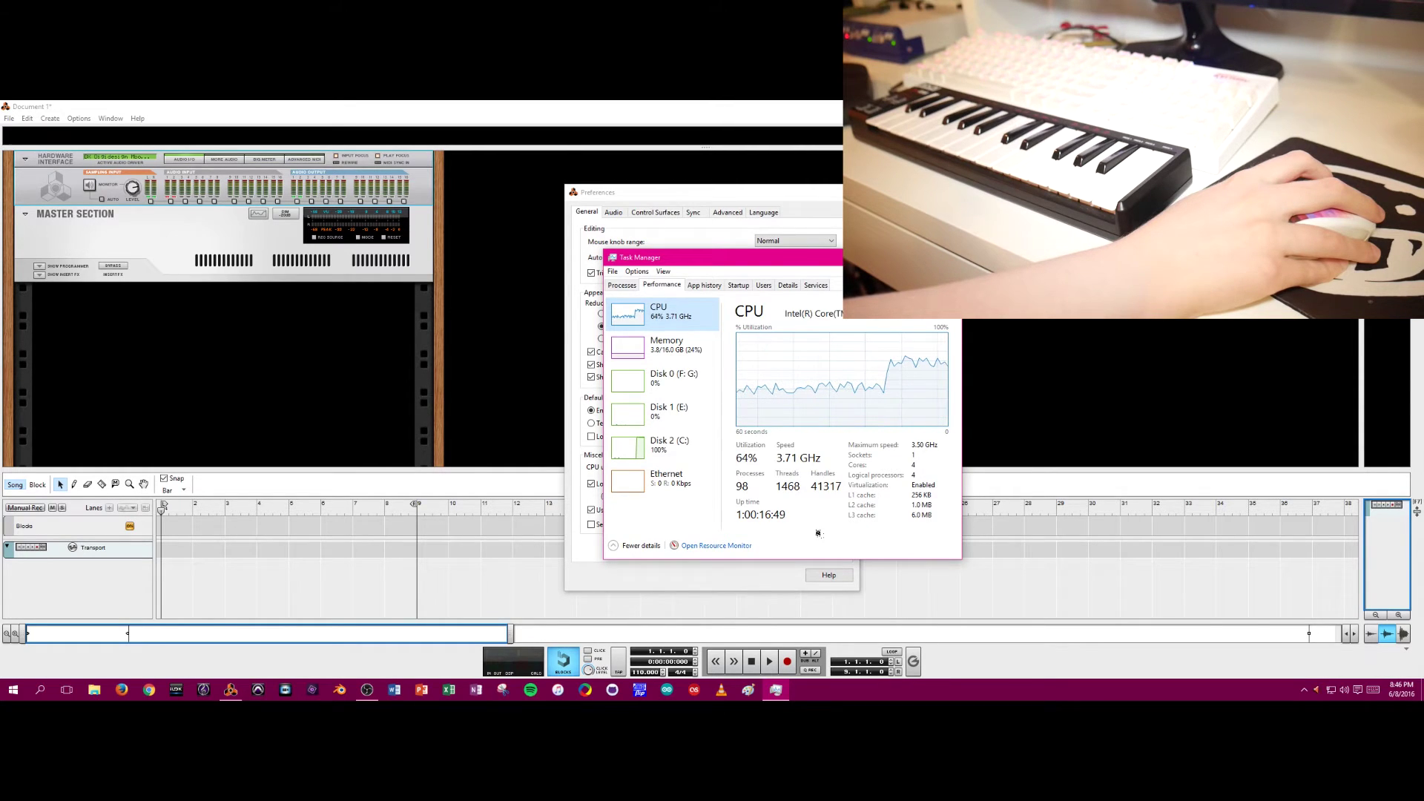
{"action": "left_click", "coordinate": [685, 360]}
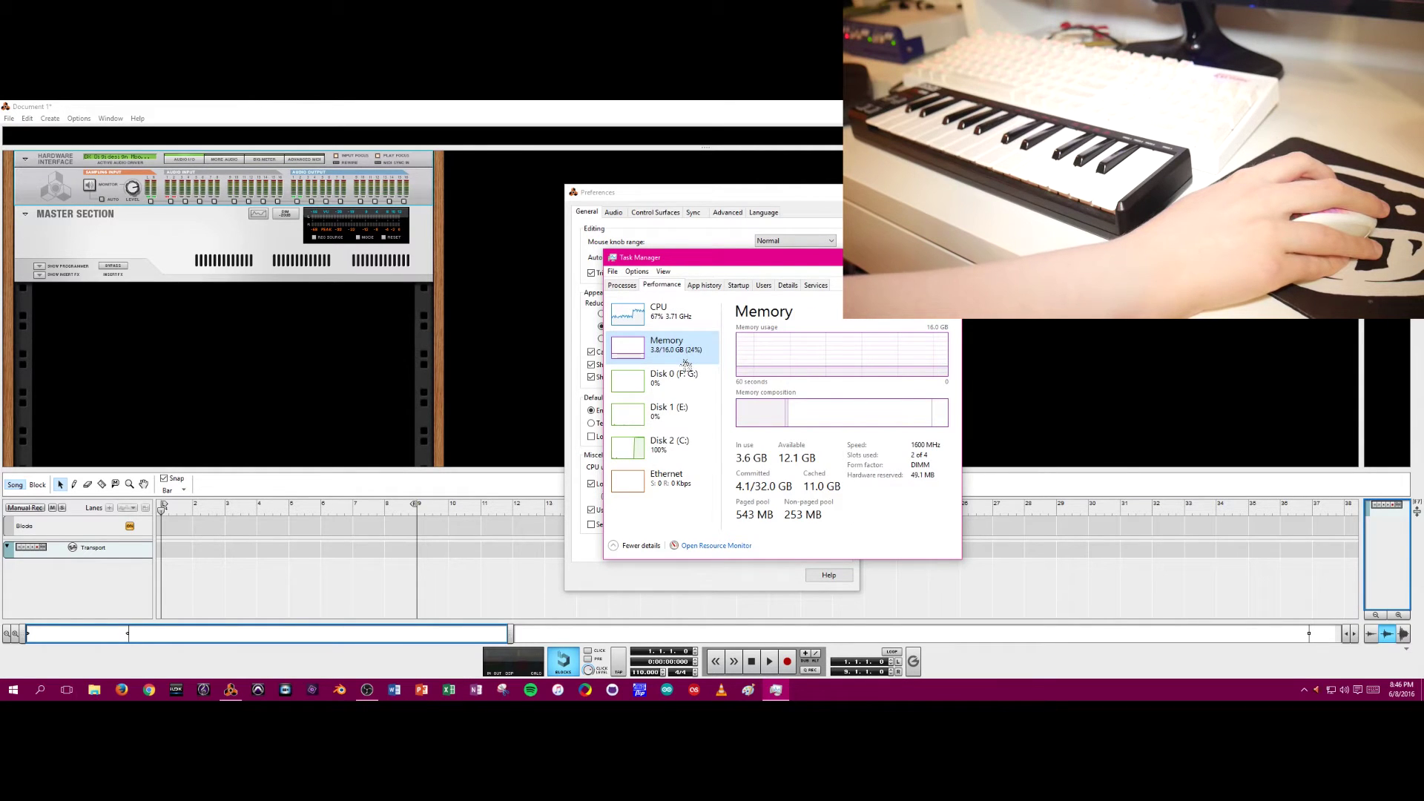
{"action": "left_click", "coordinate": [687, 324]}
{"action": "key", "text": "alt+F4"}
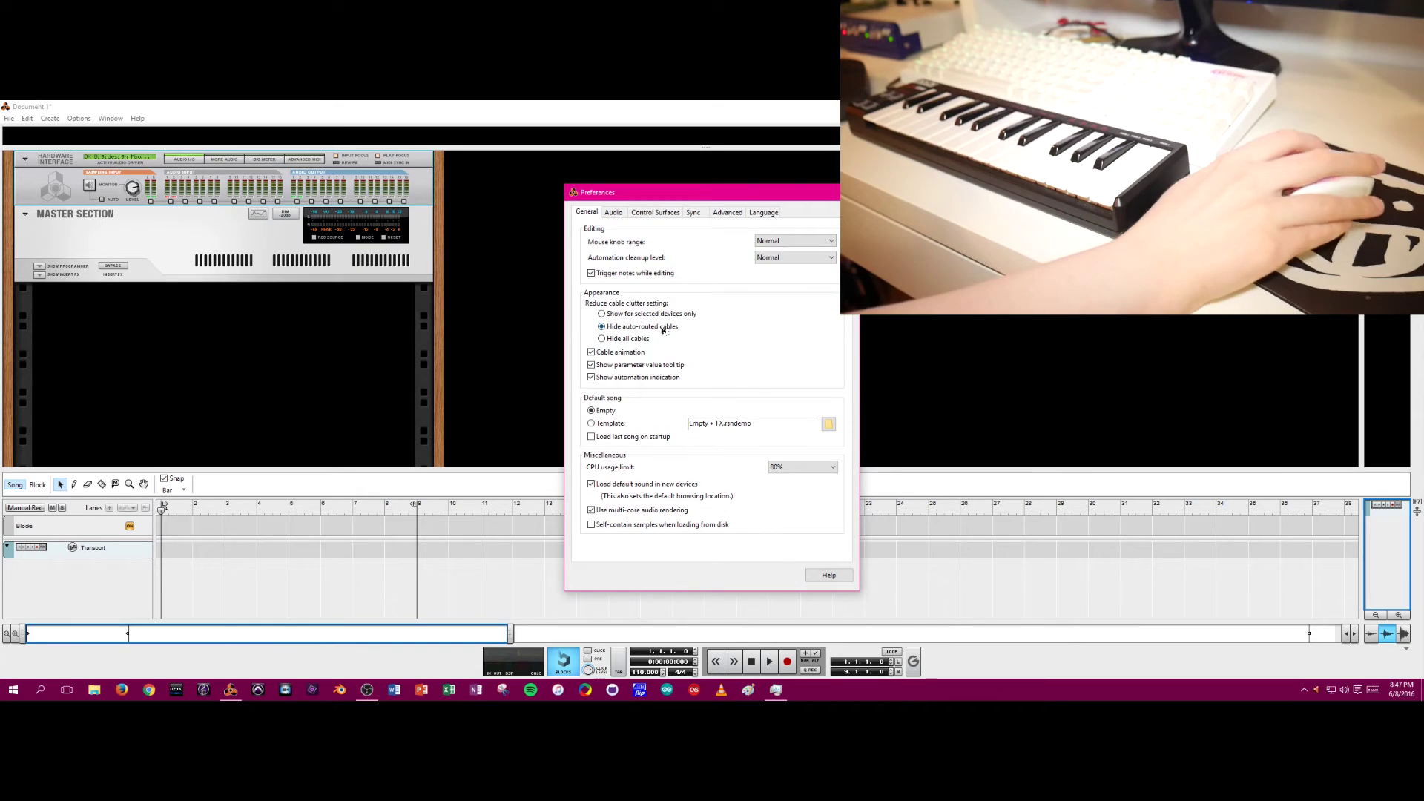
Step: Review the available audio card drivers in the Audio preferences without changing the driver, and pick 44,100 as the sample rate
{"action": "left_click", "coordinate": [614, 212]}
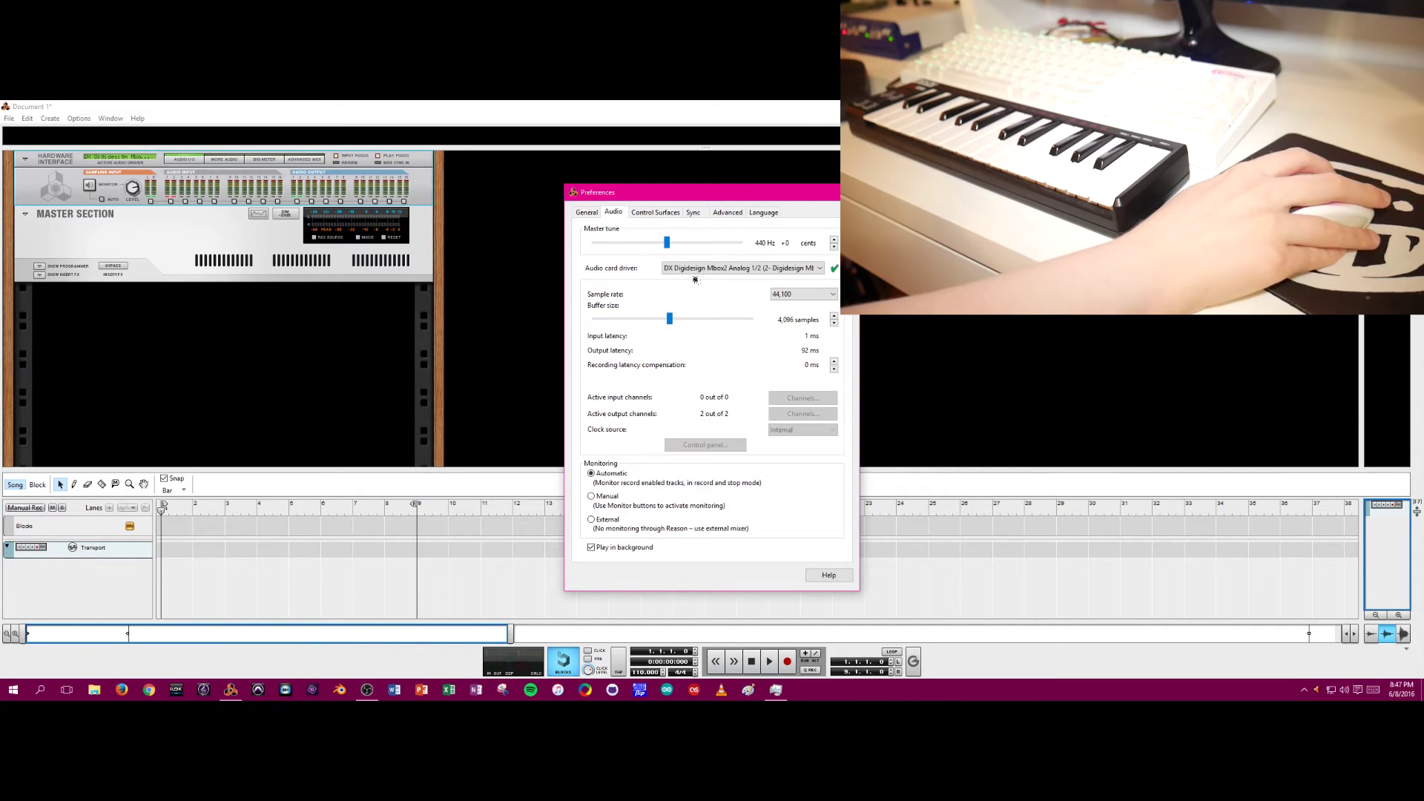
{"action": "left_click", "coordinate": [718, 268]}
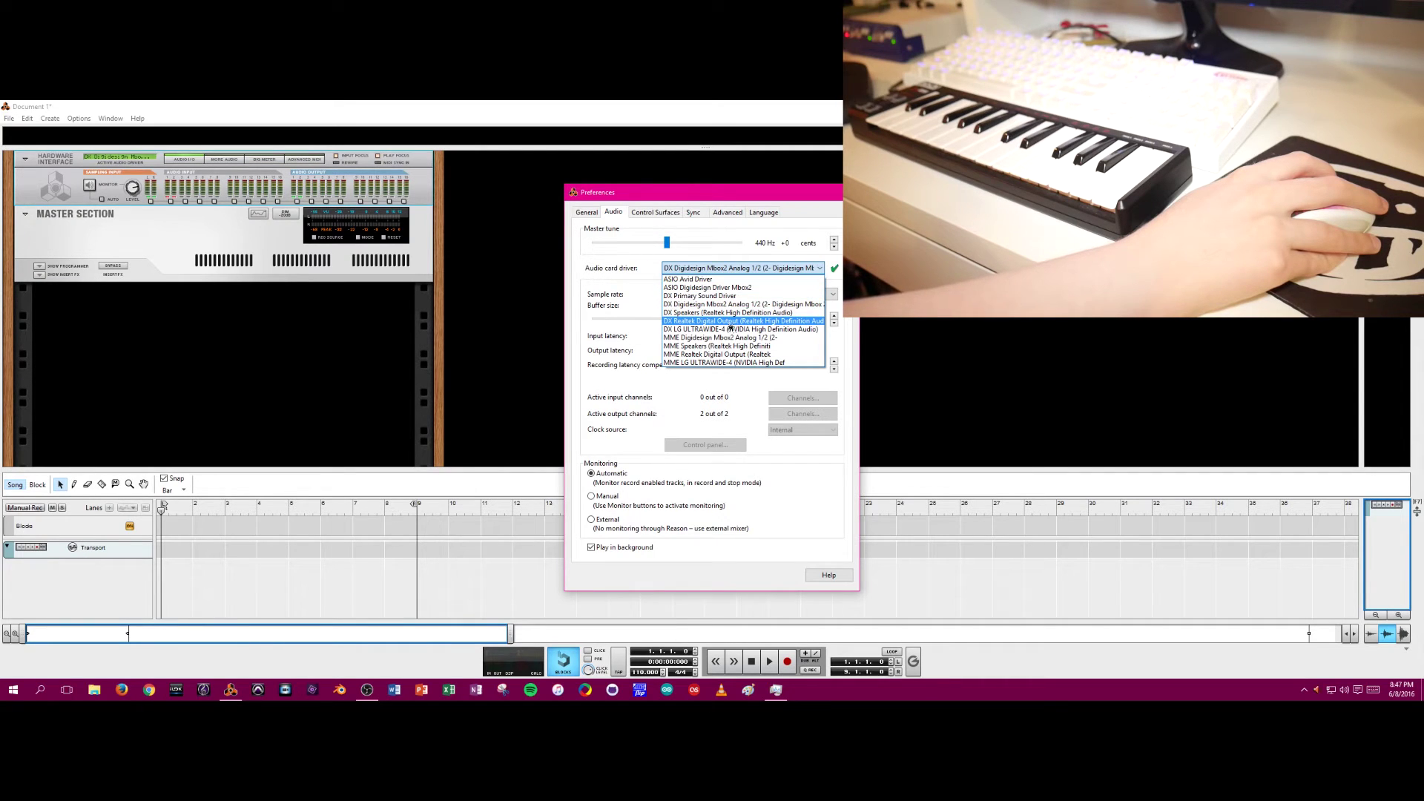
{"action": "left_click", "coordinate": [712, 198]}
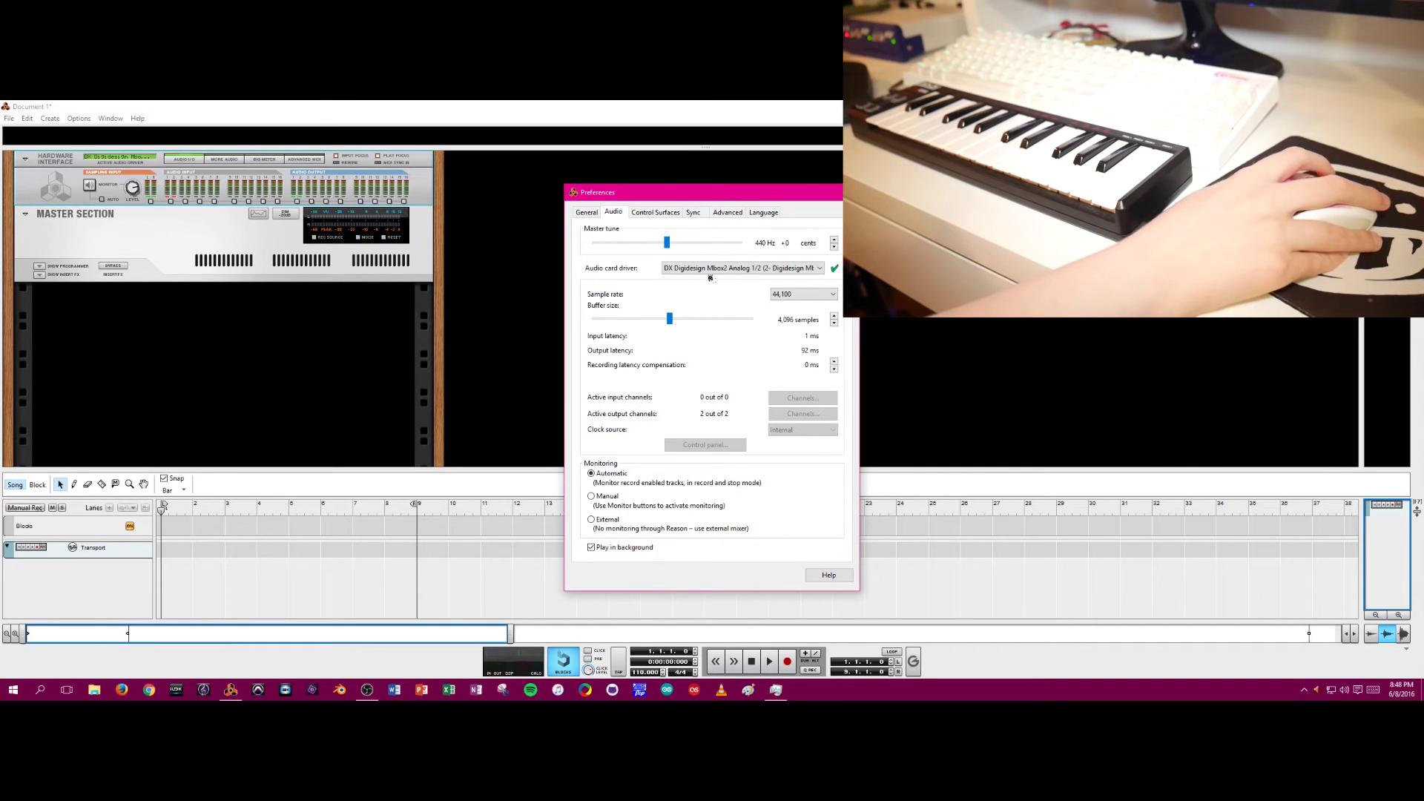
{"action": "left_click", "coordinate": [780, 295]}
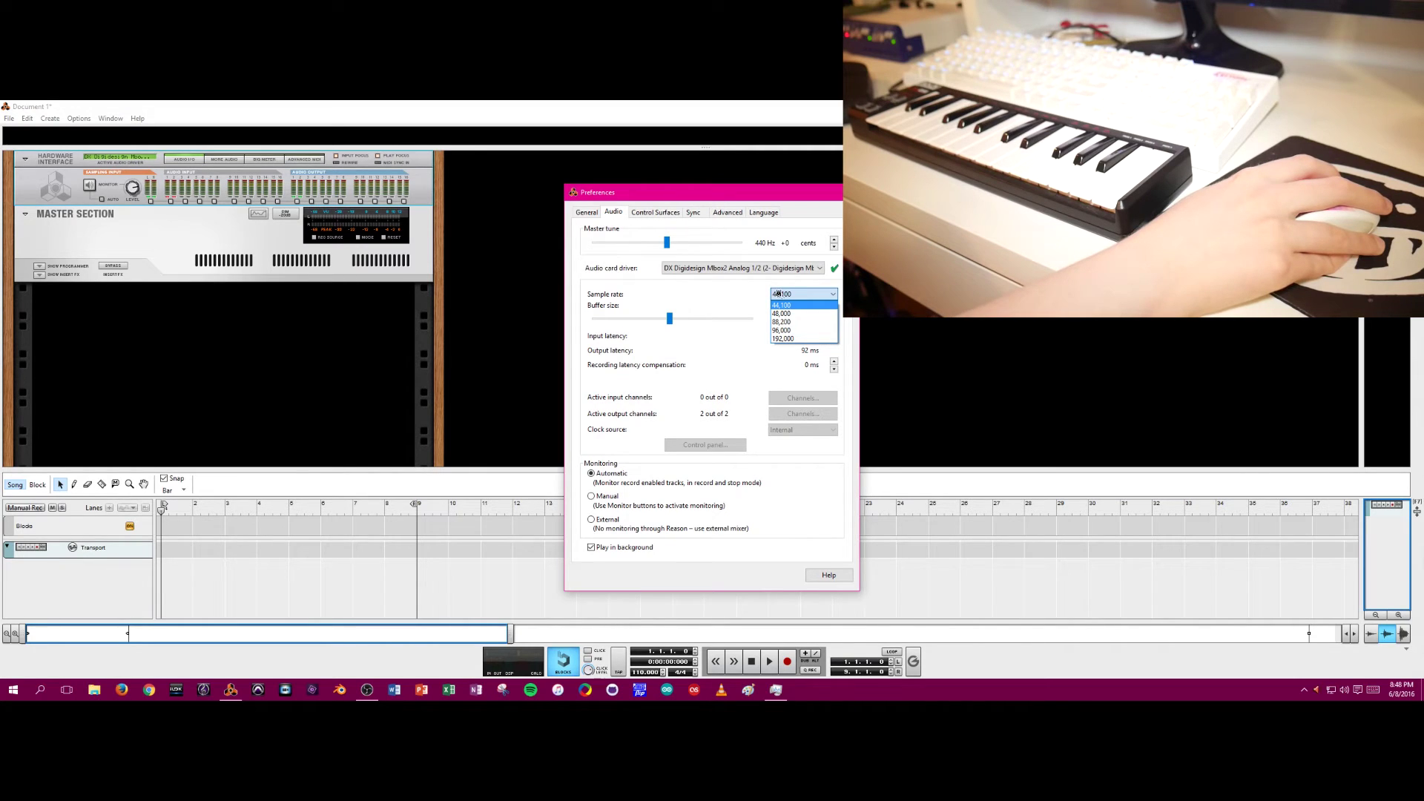
{"action": "left_click", "coordinate": [783, 305]}
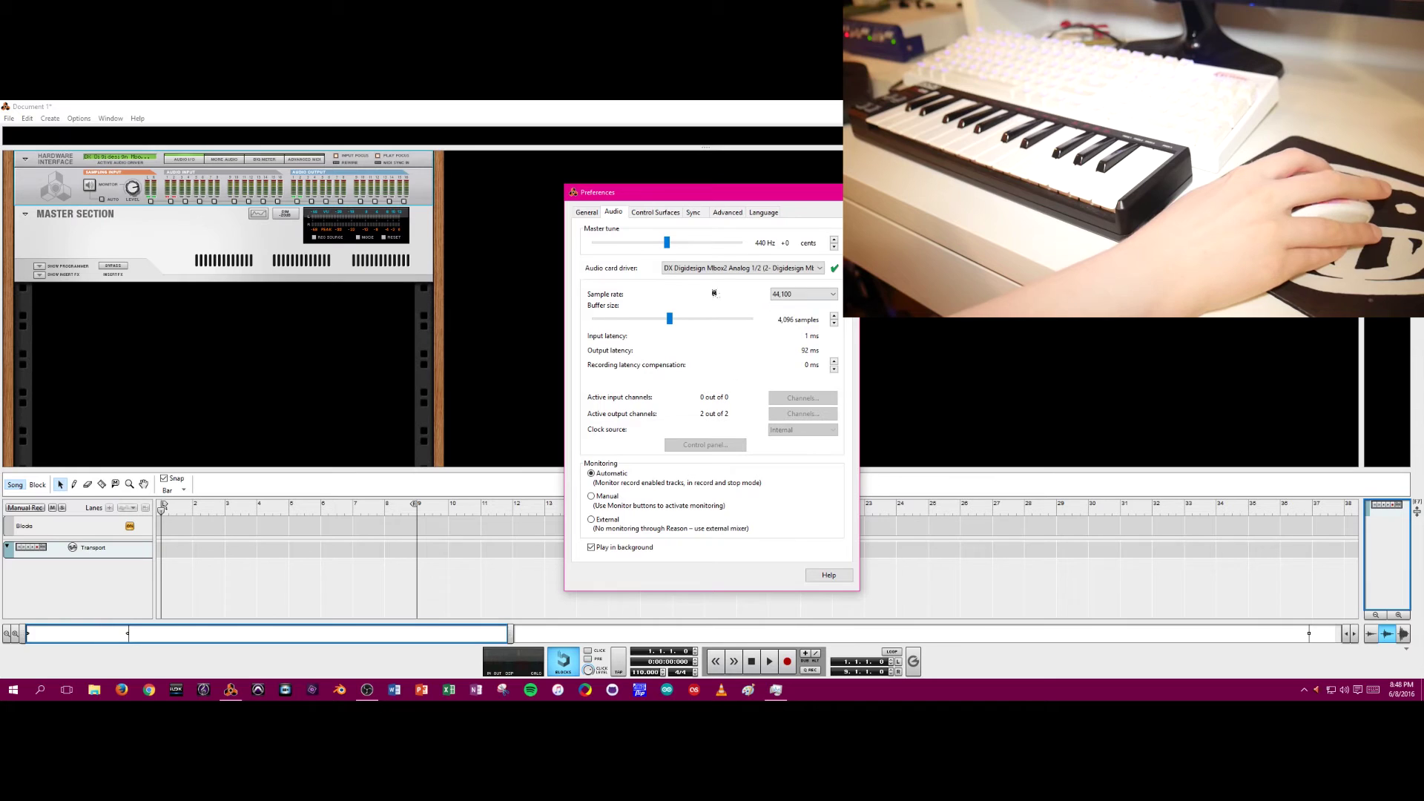
Step: Look over the attached surfaces in the Control Surfaces preferences, run auto-detection for new ones and dismiss its message
{"action": "left_click", "coordinate": [663, 213]}
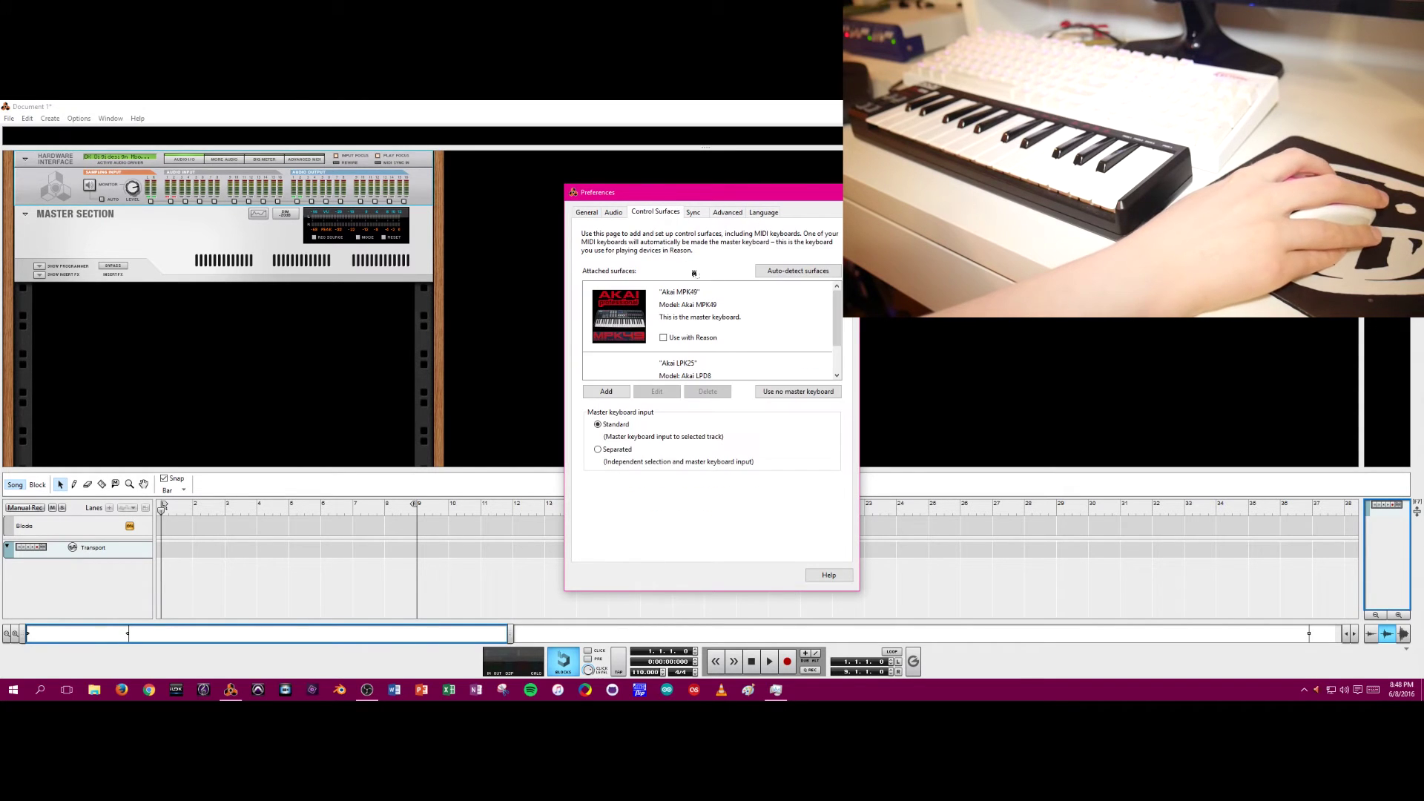
{"action": "scroll", "coordinate": [755, 365], "scroll_direction": "down", "scroll_amount": 2}
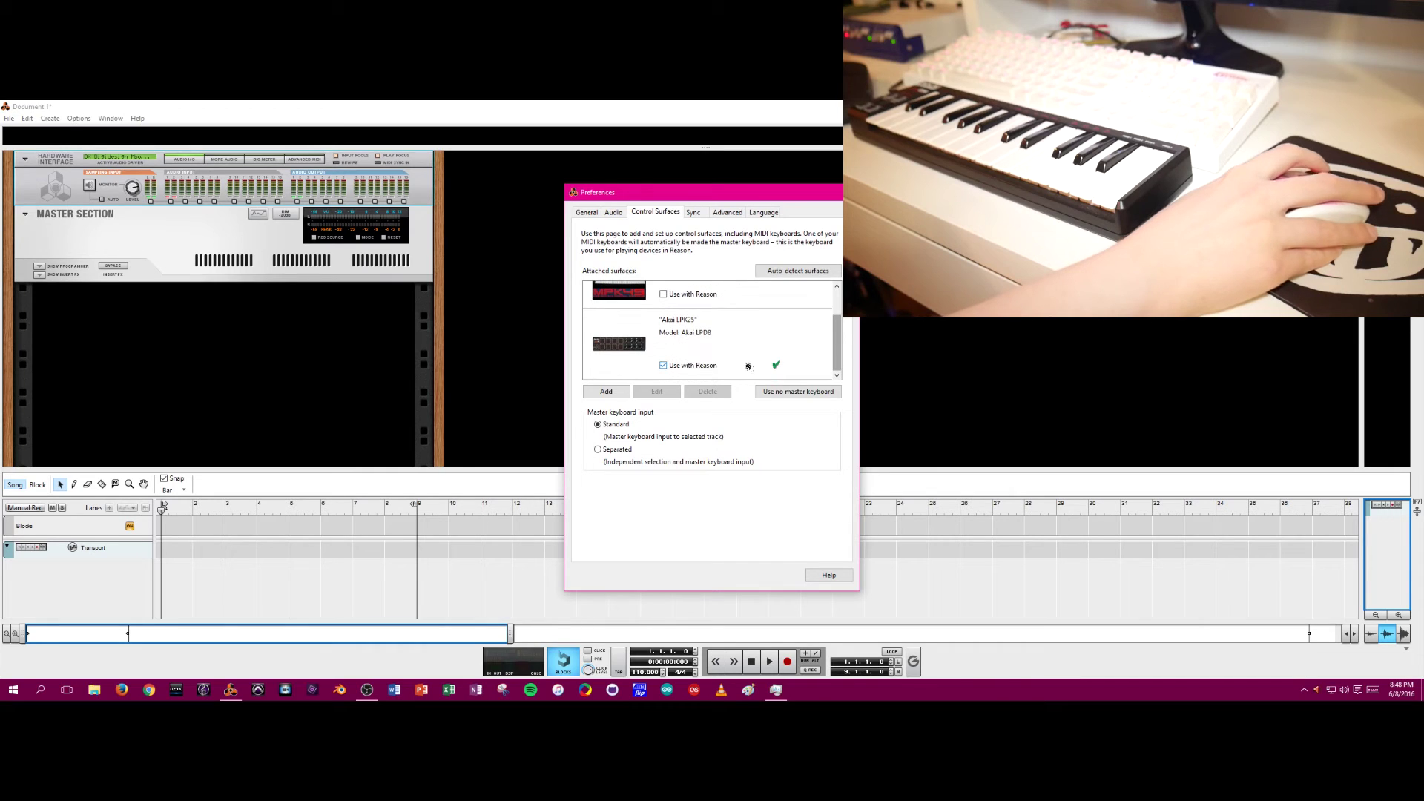
{"action": "left_click", "coordinate": [807, 272]}
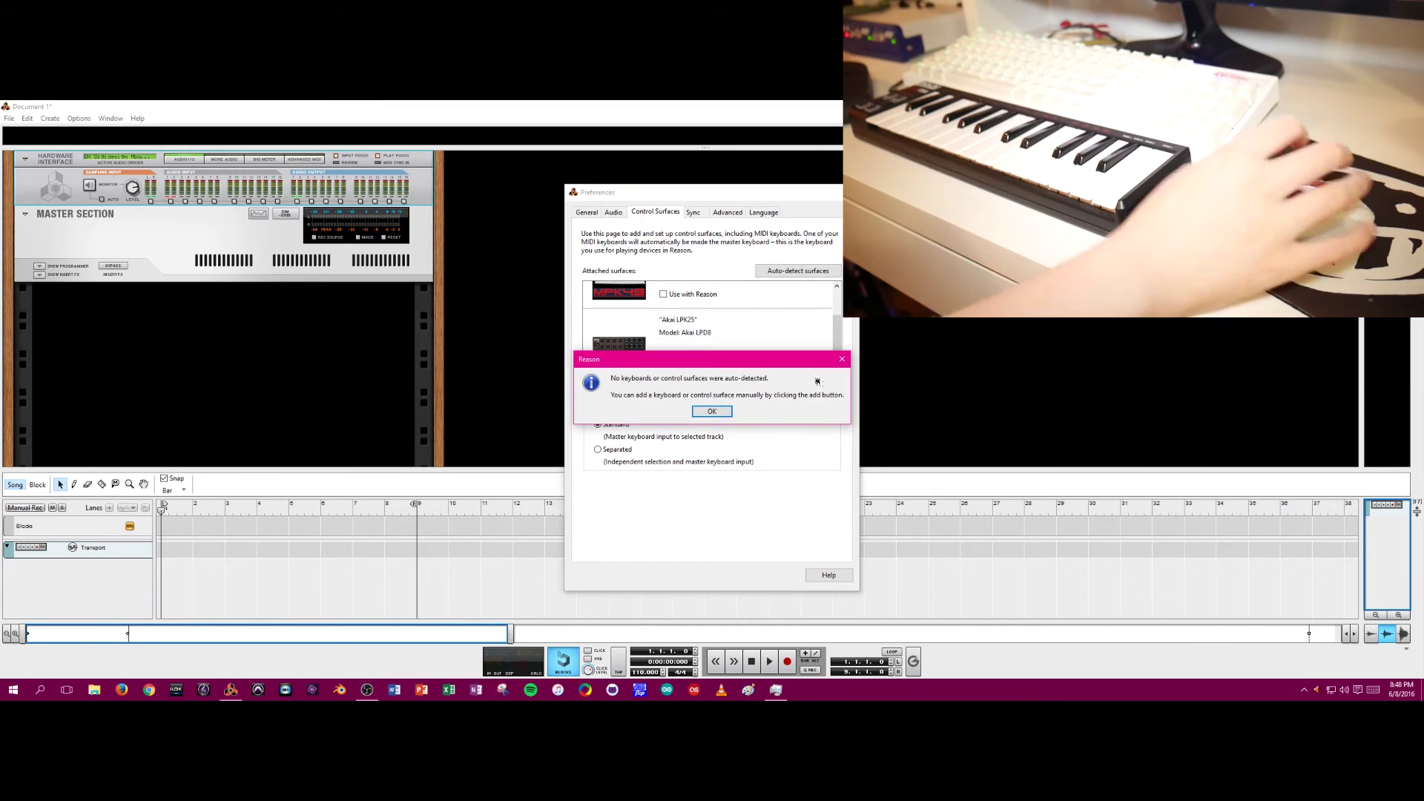
{"action": "left_click", "coordinate": [706, 412]}
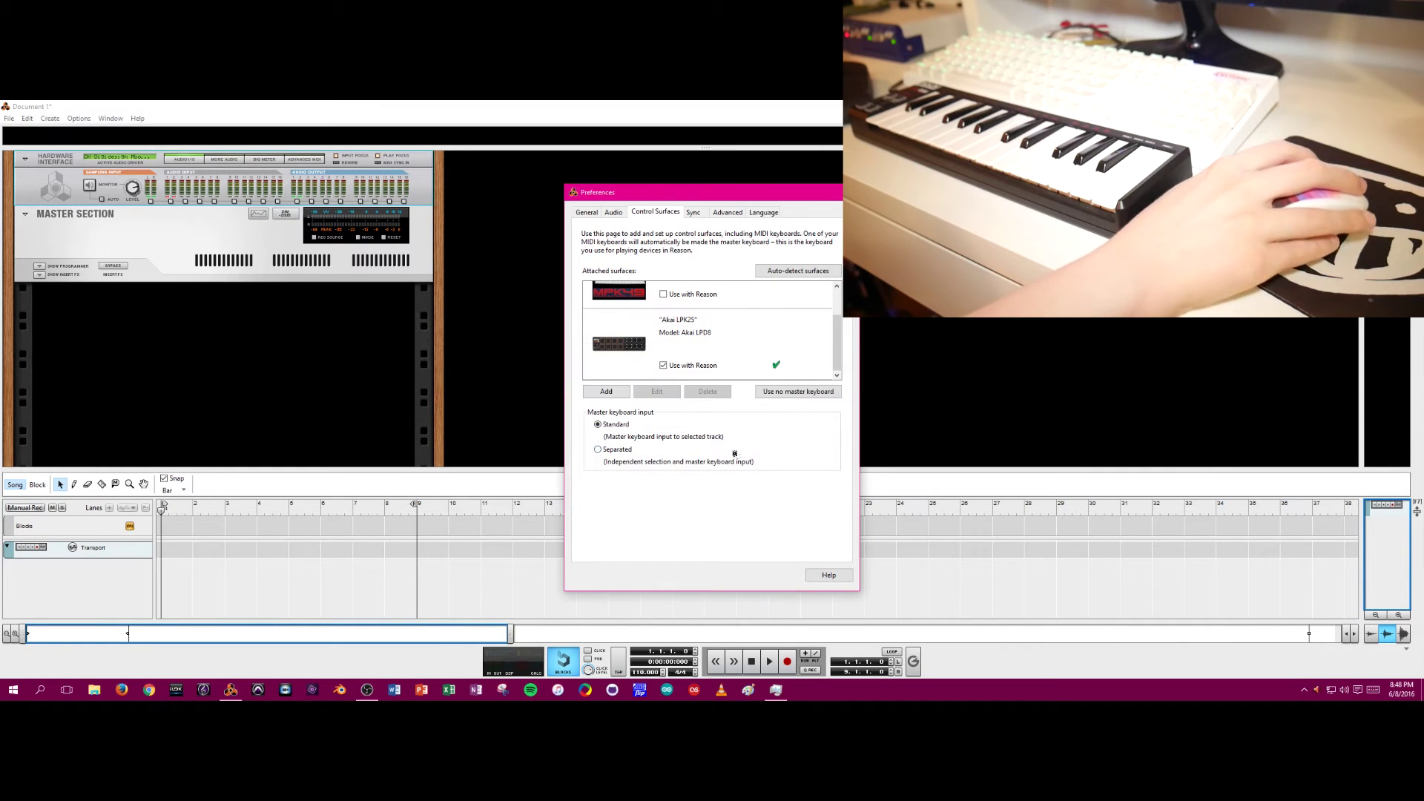
Step: Select the Akai LPK25 among the attached surfaces and compare its entry with the Akai MPK49
{"action": "left_click", "coordinate": [702, 357]}
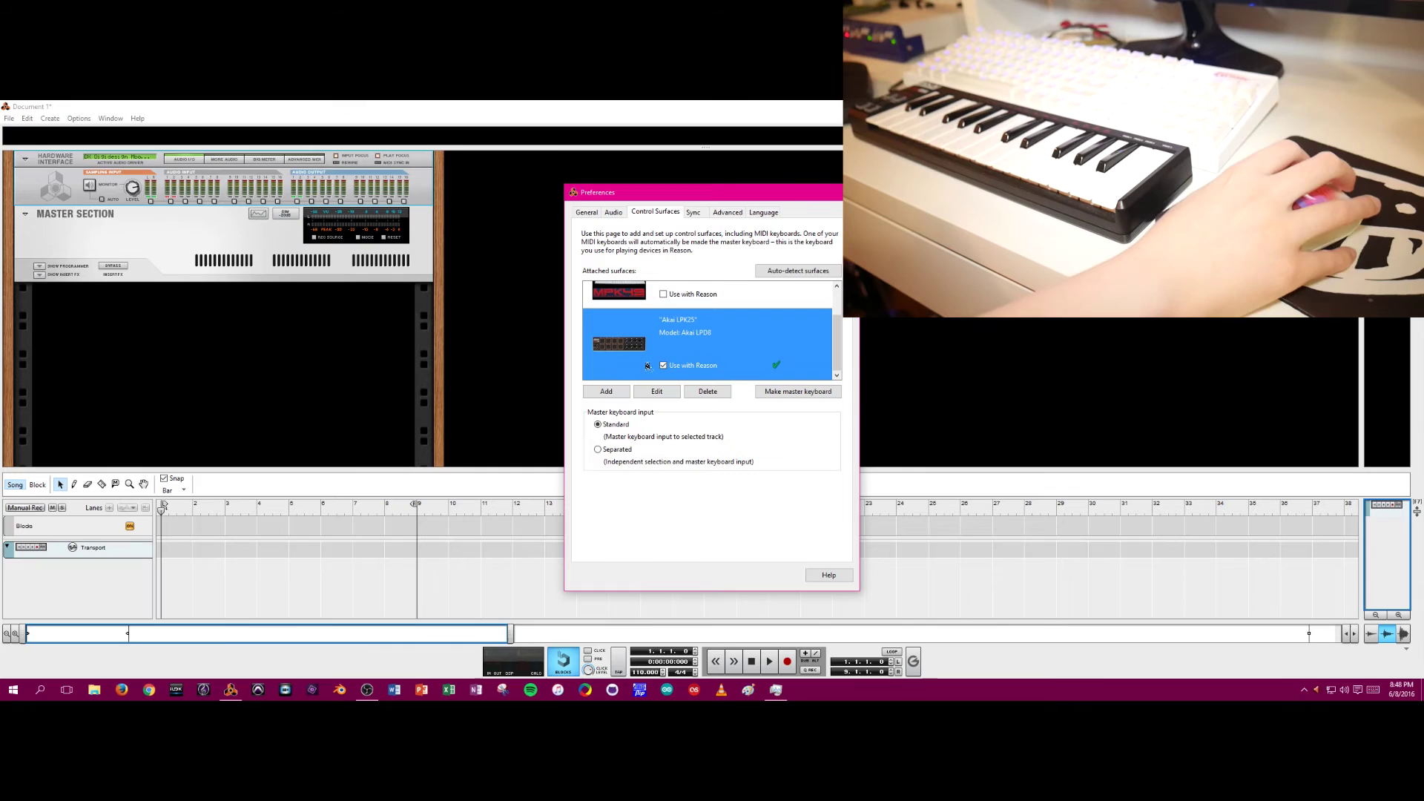
{"action": "scroll", "coordinate": [654, 362], "scroll_direction": "up", "scroll_amount": 1}
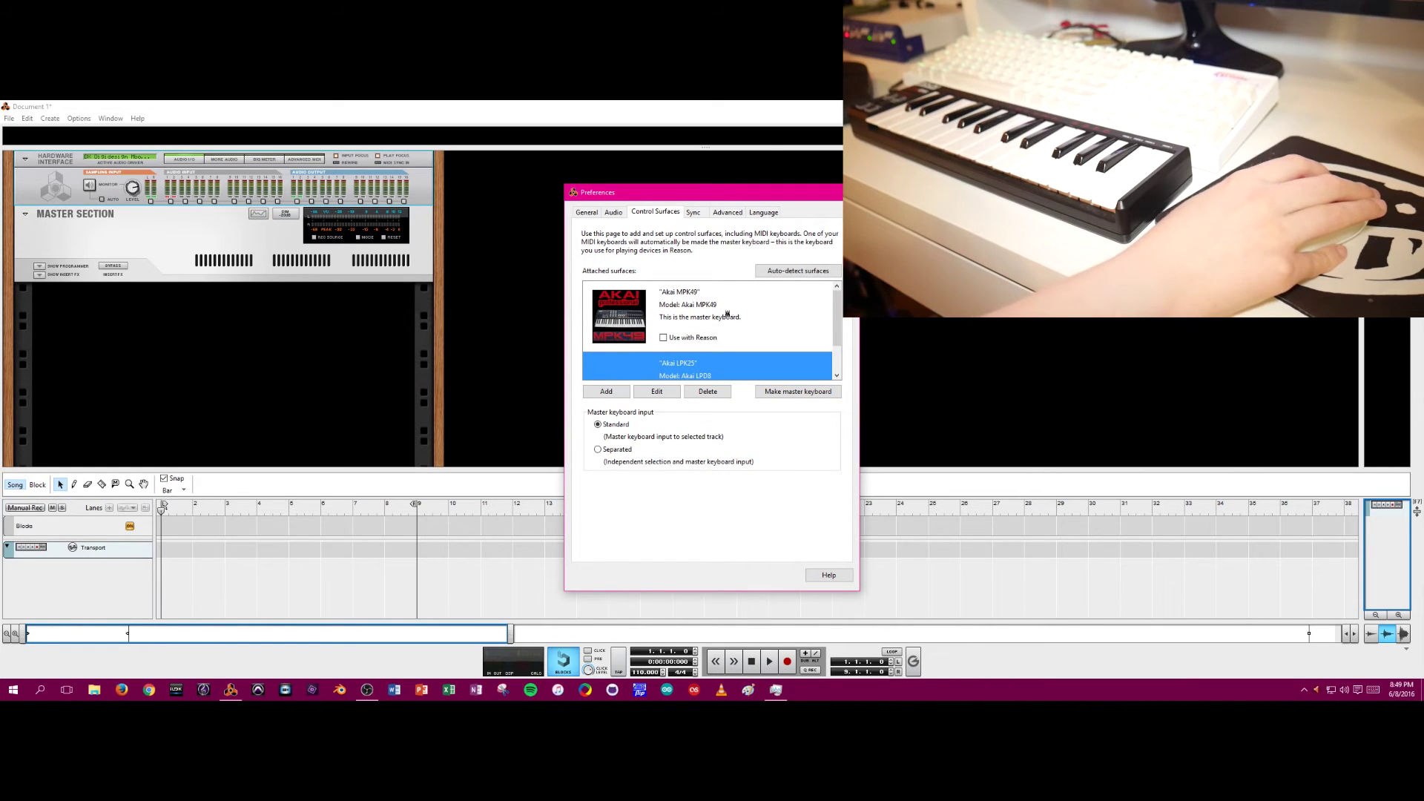
{"action": "scroll", "coordinate": [727, 313], "scroll_direction": "down", "scroll_amount": 2}
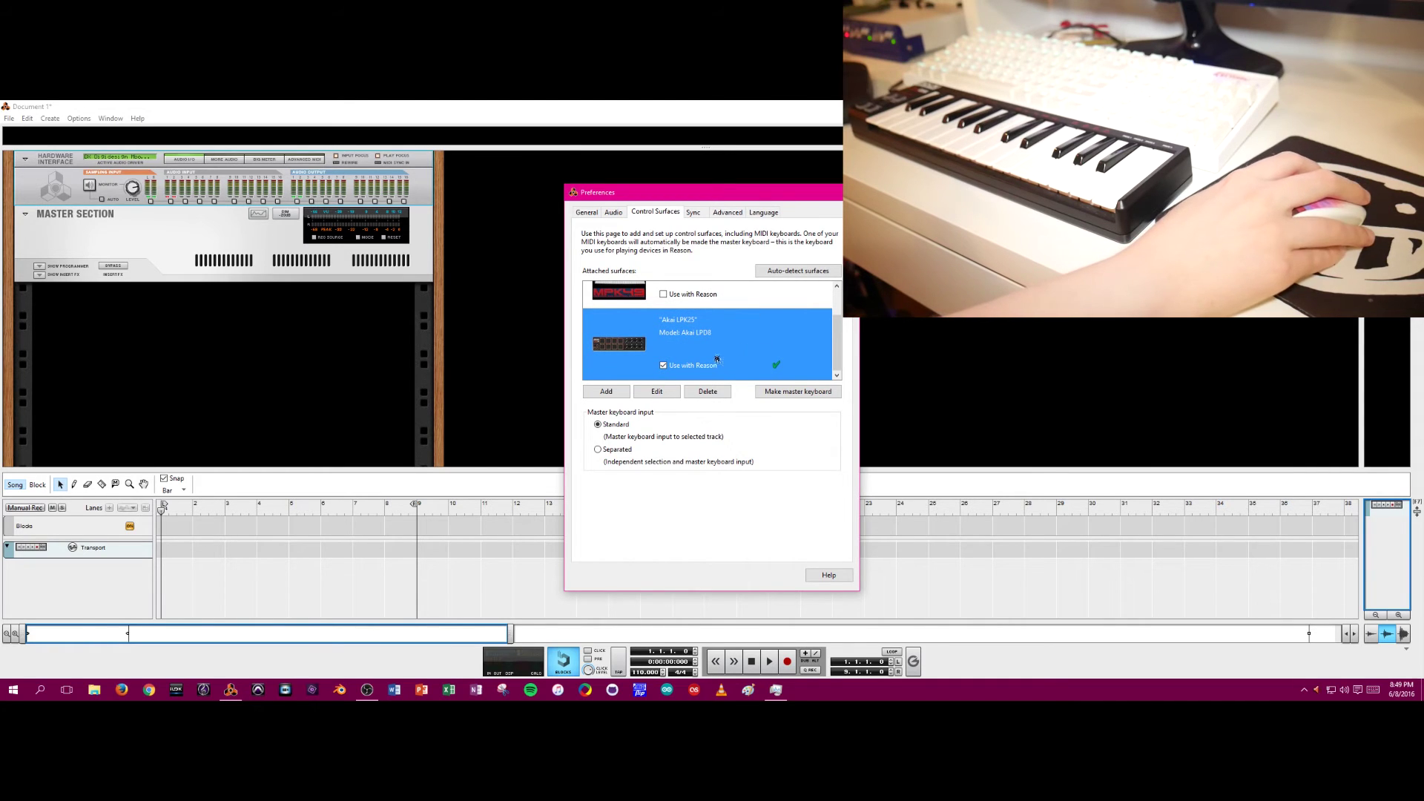
Step: Start adding a control surface, trying Akai as the manufacturer before choosing <Other> with the MIDI Control Keyboard model
{"action": "left_click", "coordinate": [618, 393]}
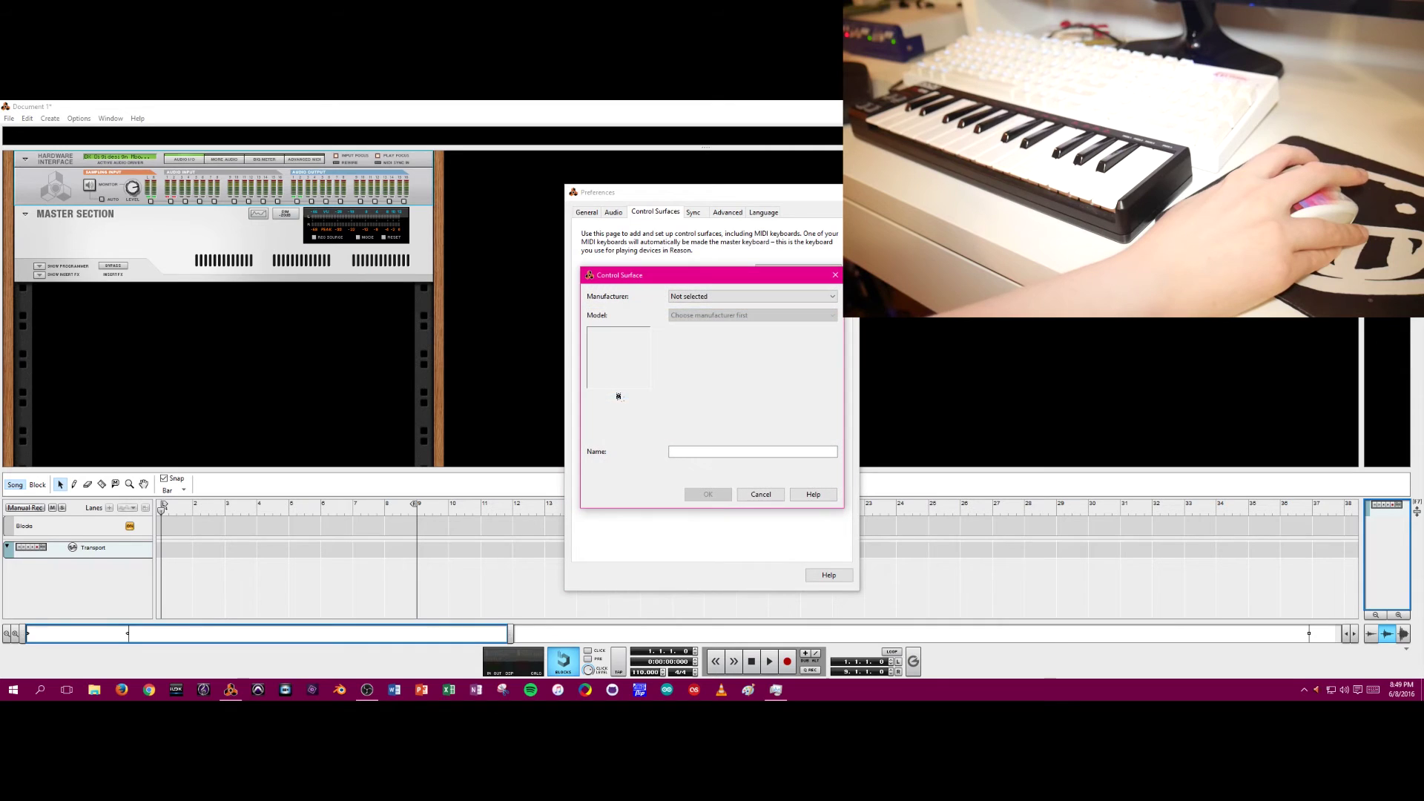
{"action": "left_click", "coordinate": [704, 297]}
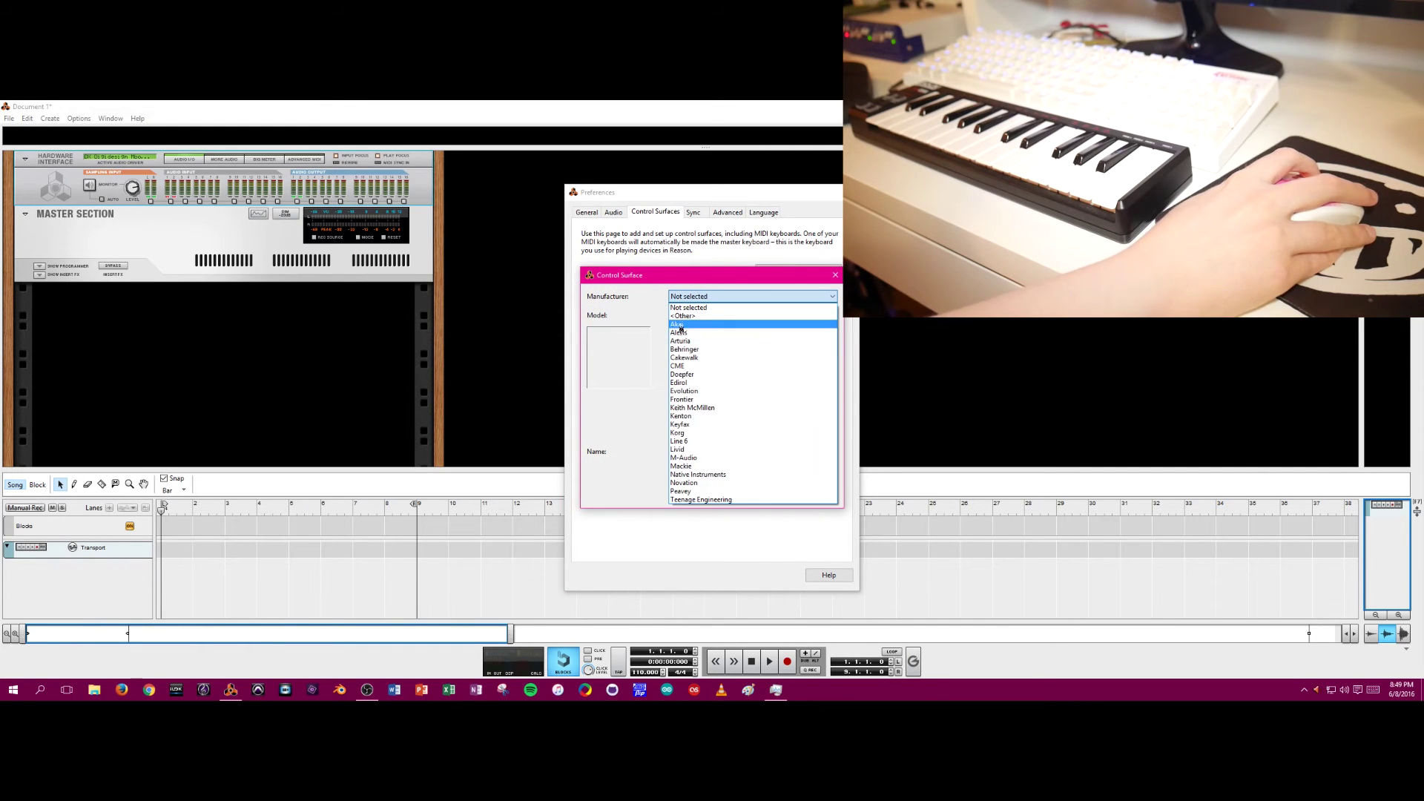
{"action": "left_click", "coordinate": [679, 325]}
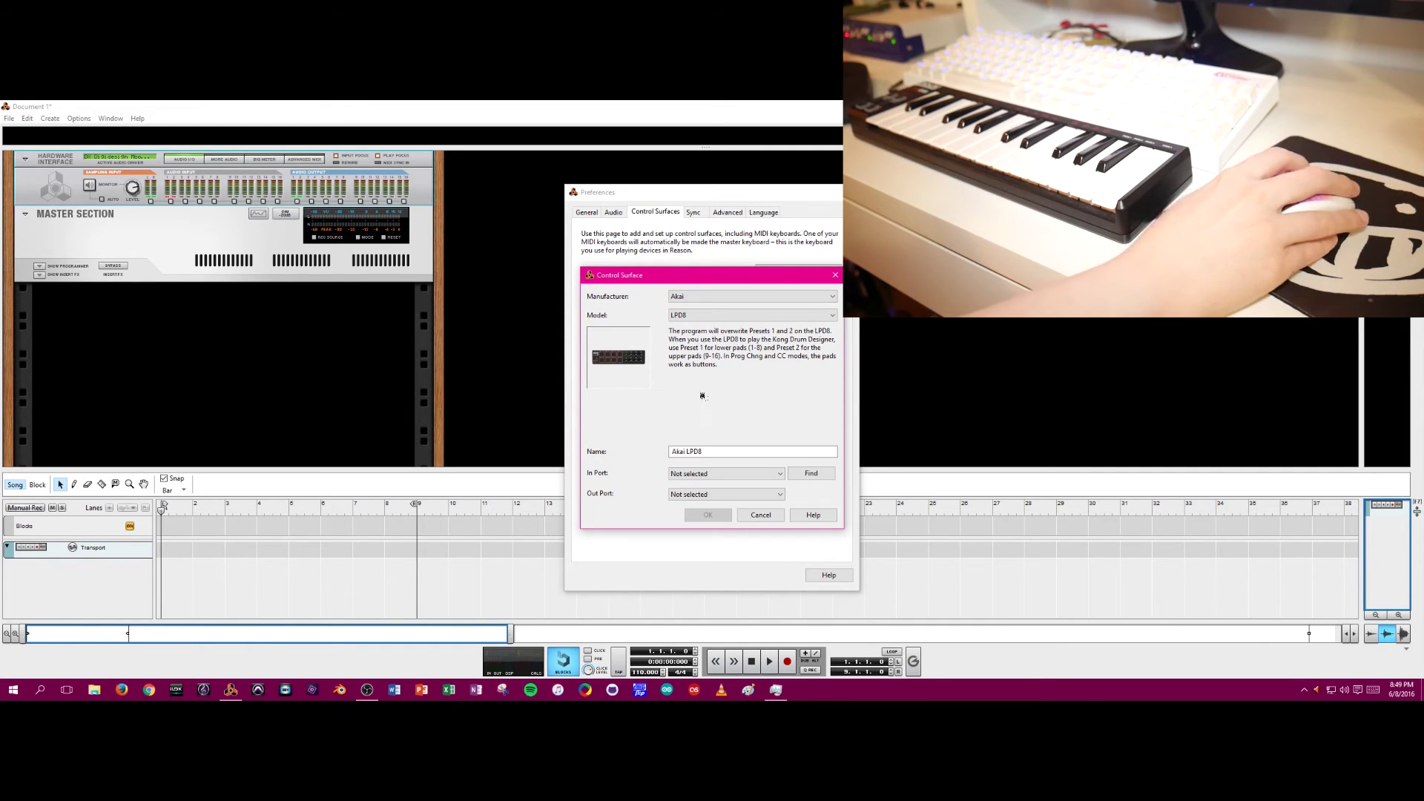
{"action": "left_click", "coordinate": [715, 297]}
{"action": "left_click", "coordinate": [717, 309]}
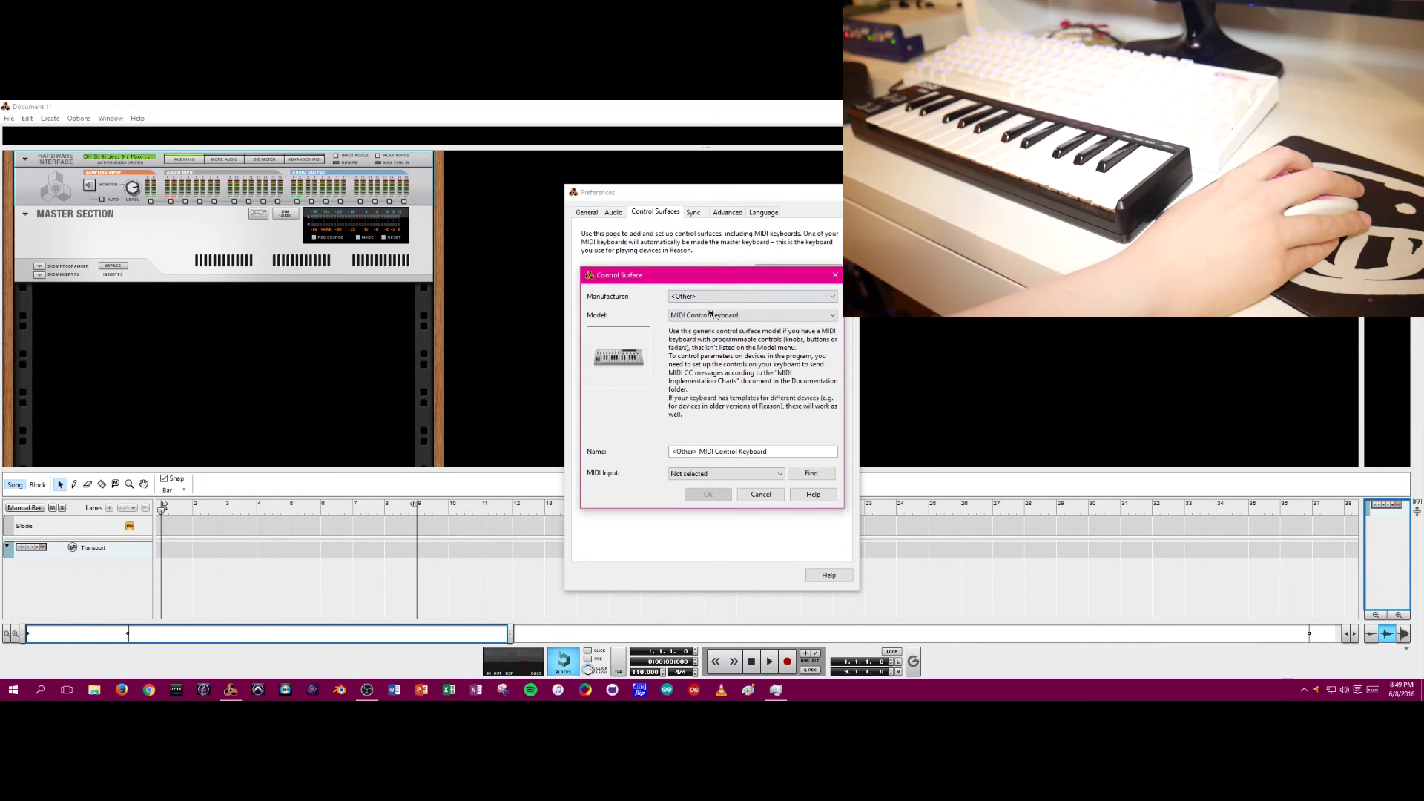
Step: Set the new keyboard's MIDI input to LPK25, try out the MIDI input finder, and close the control surface setup
{"action": "left_click", "coordinate": [773, 475]}
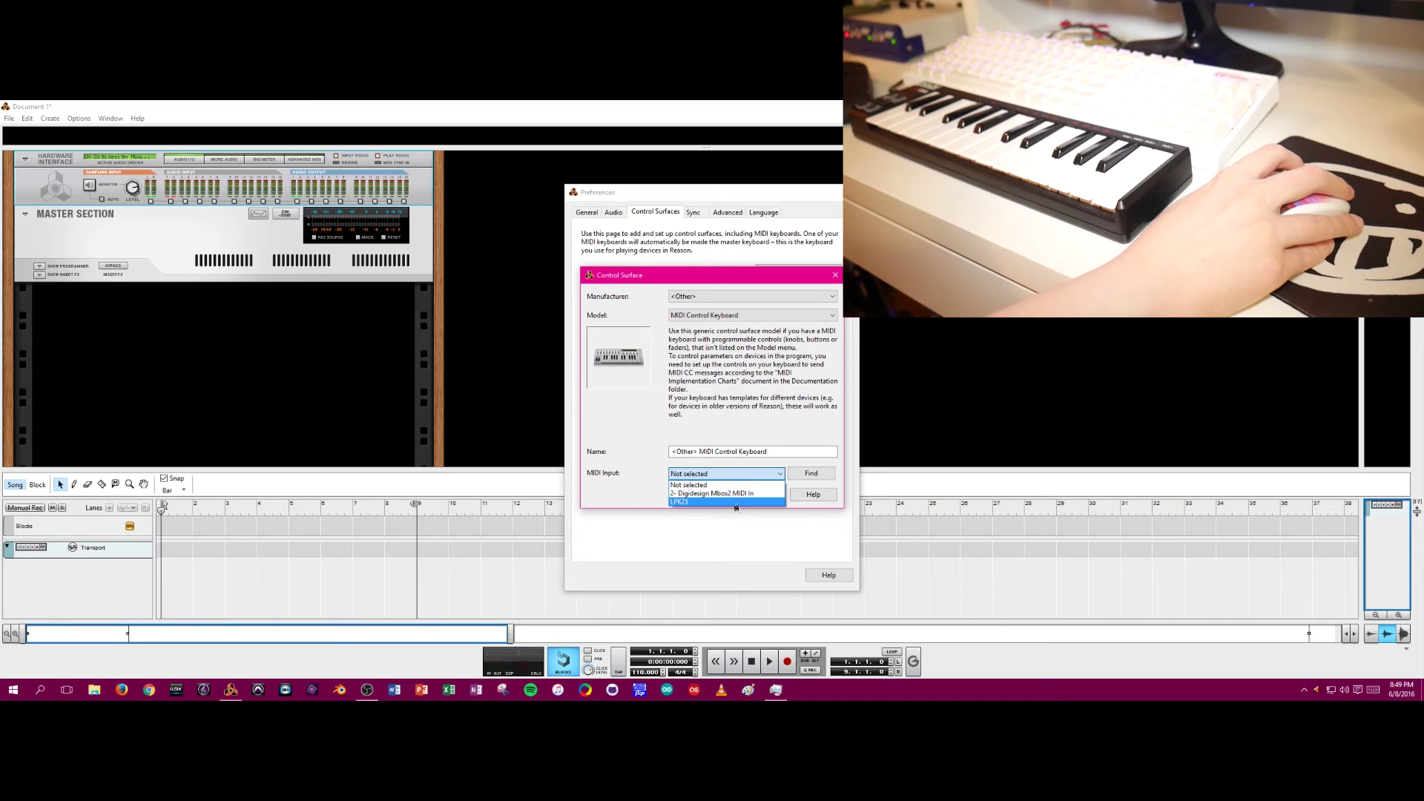
{"action": "left_click", "coordinate": [736, 504]}
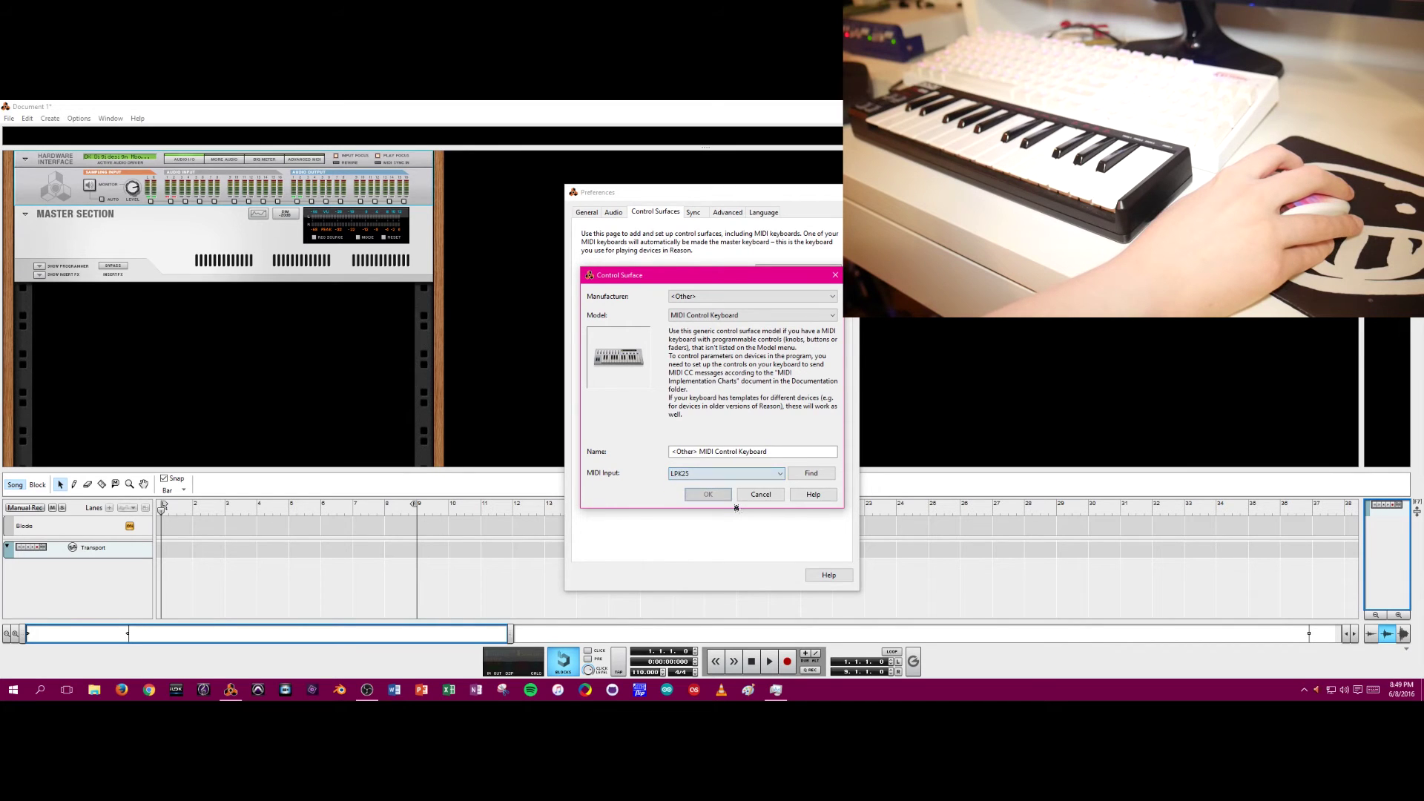
{"action": "left_click", "coordinate": [801, 478]}
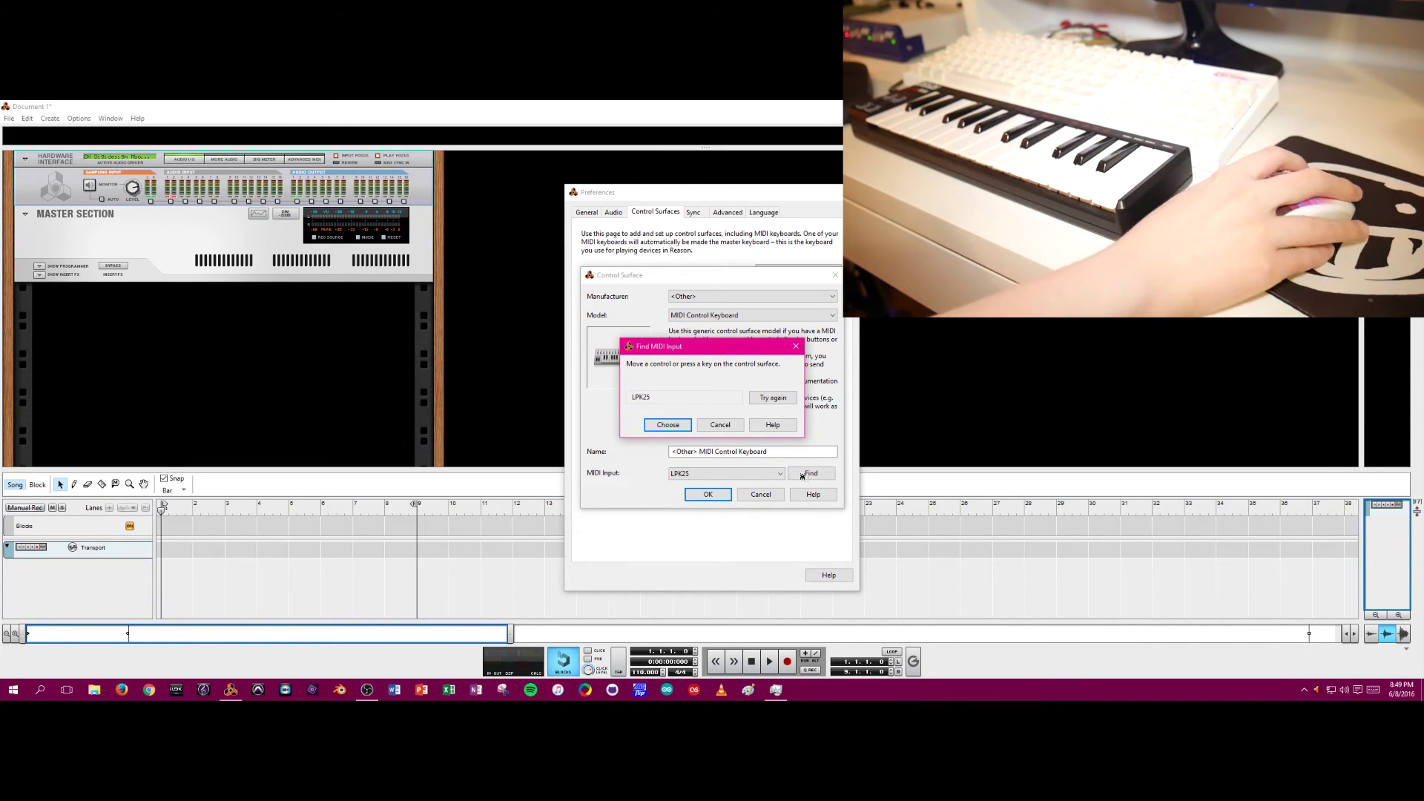
{"action": "left_click", "coordinate": [715, 428]}
{"action": "left_click", "coordinate": [707, 494]}
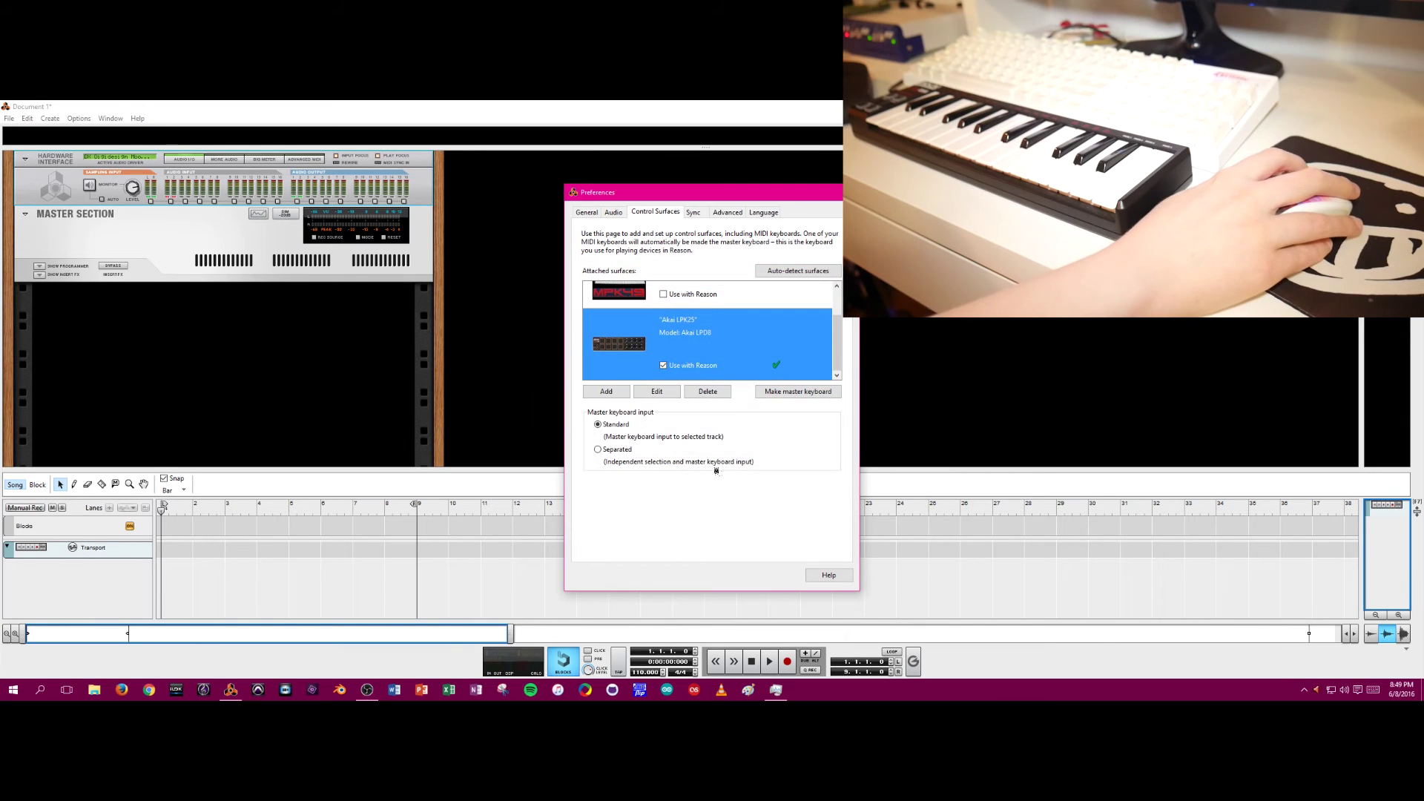
Step: Open the Akai LPK25 surface for editing, inspect its out port choices, leave Not selected, and confirm
{"action": "left_click", "coordinate": [659, 392]}
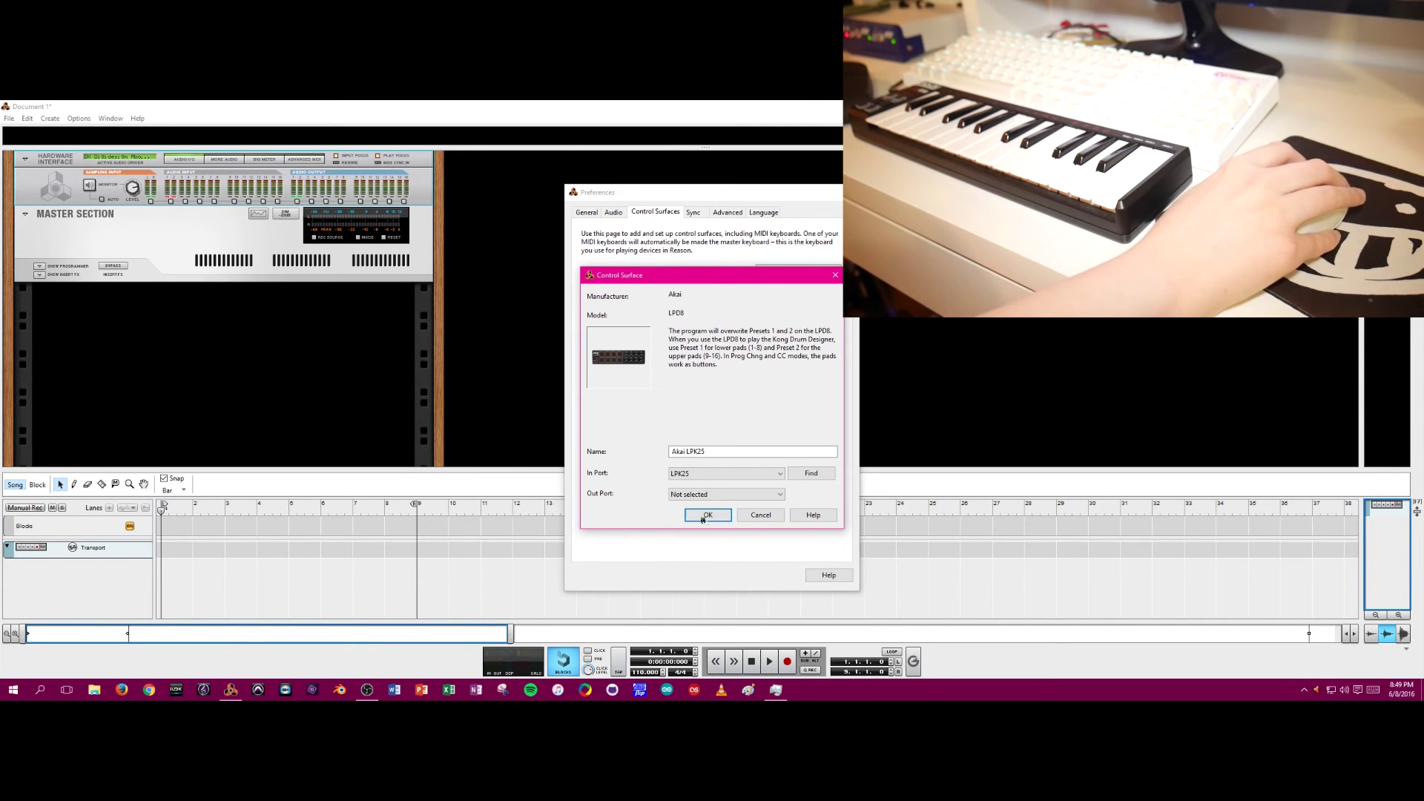
{"action": "left_click", "coordinate": [713, 494]}
{"action": "left_click", "coordinate": [709, 503]}
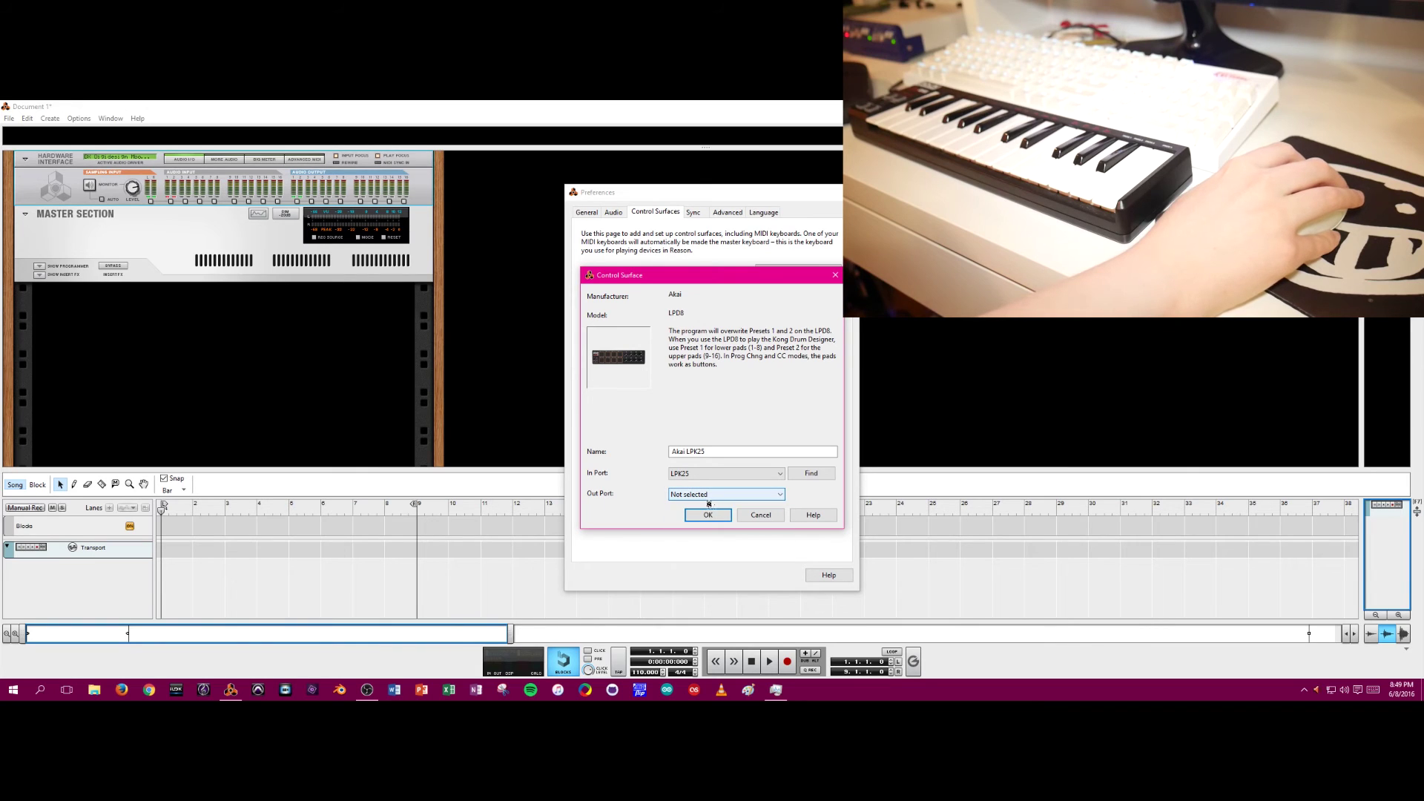
{"action": "left_click", "coordinate": [707, 515]}
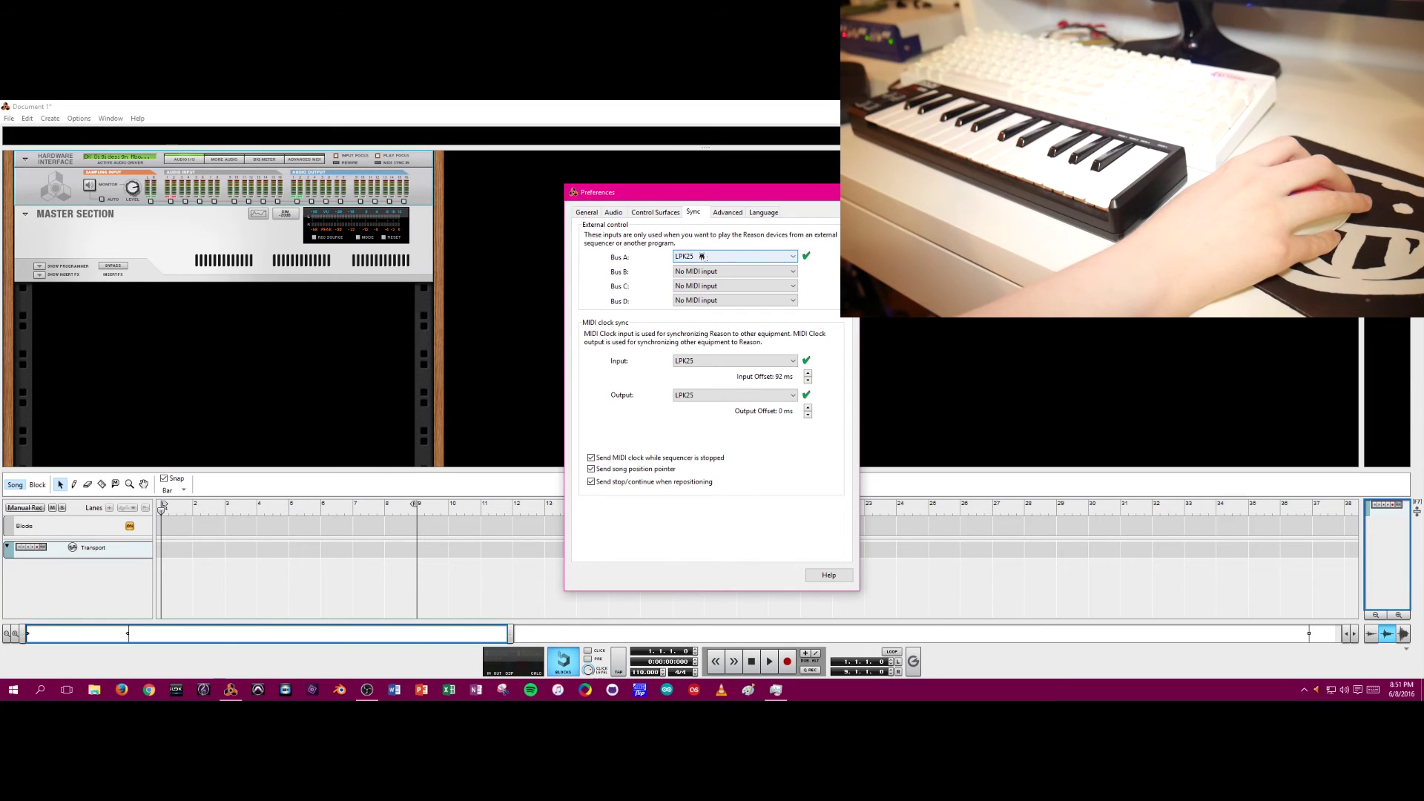
Step: Check the MIDI clock input choices in the Sync preferences, and look over the Advanced and Language preferences
{"action": "left_click", "coordinate": [694, 361]}
{"action": "left_click", "coordinate": [692, 349]}
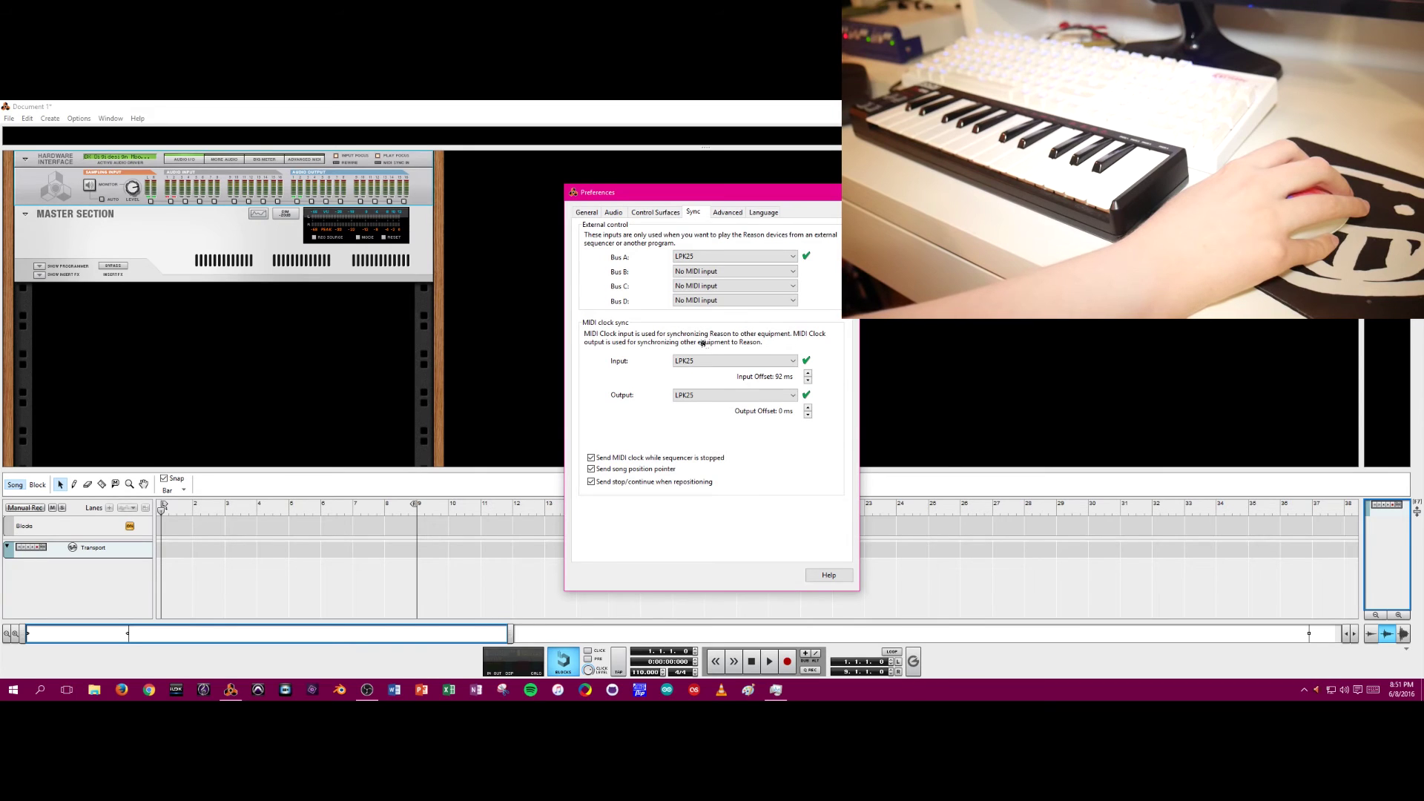
{"action": "left_click", "coordinate": [730, 212]}
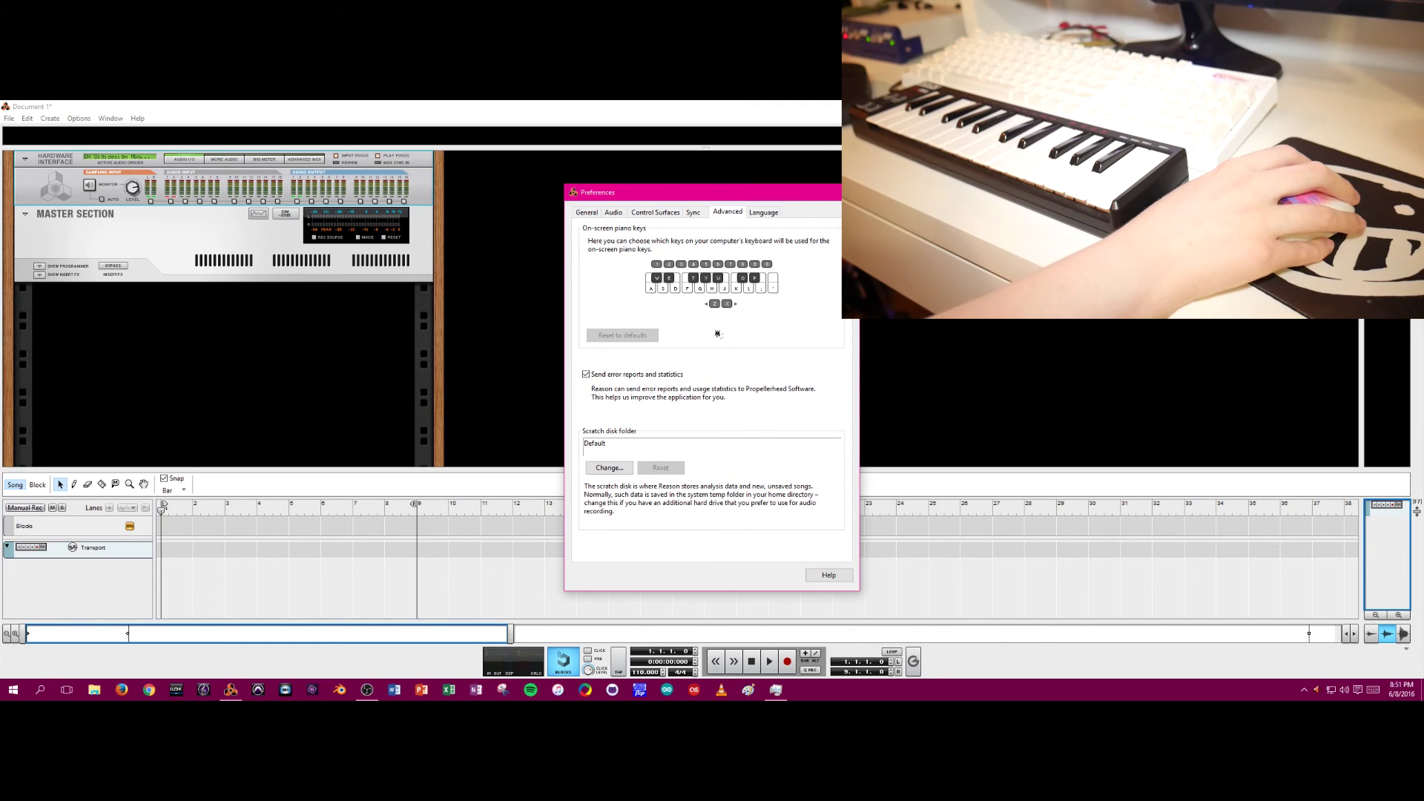
{"action": "left_click", "coordinate": [764, 214]}
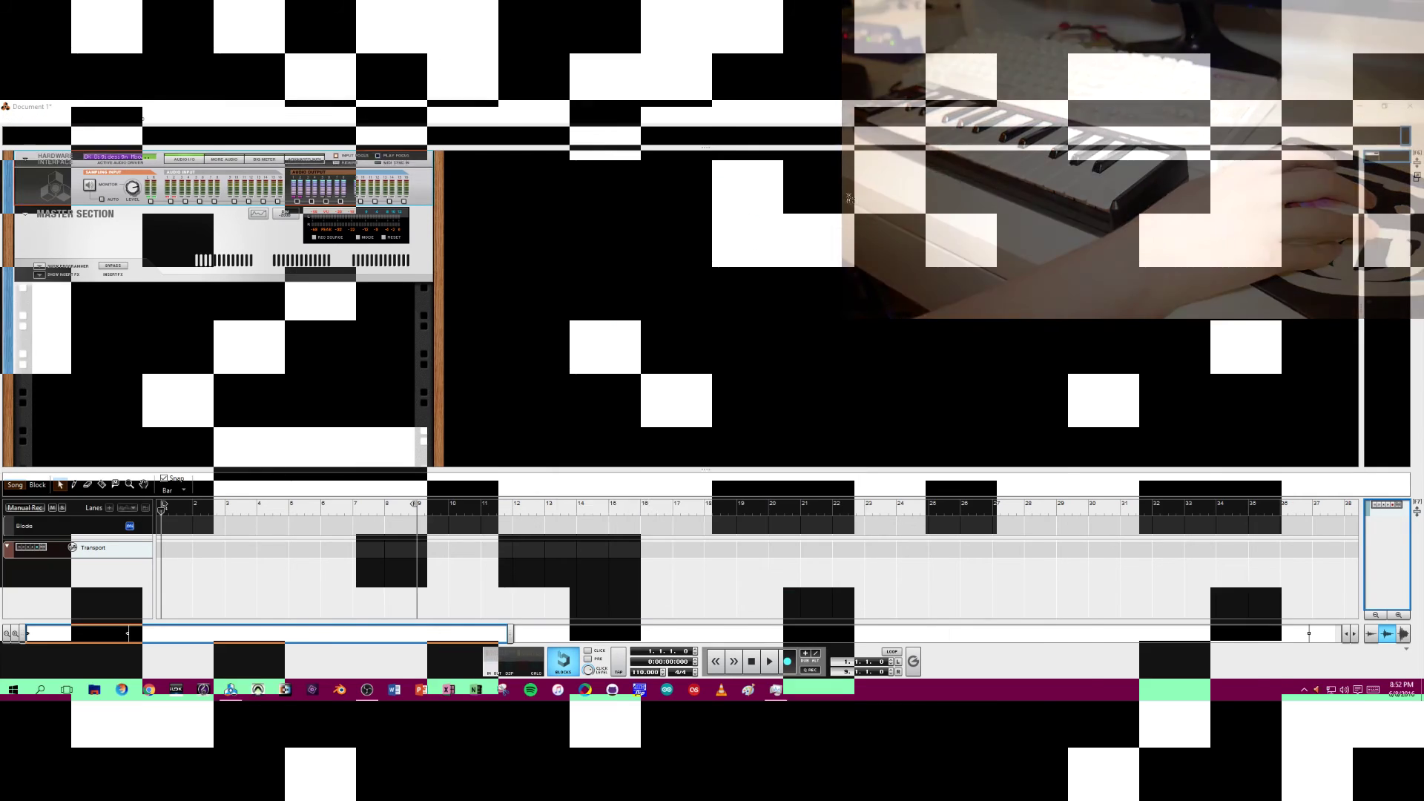